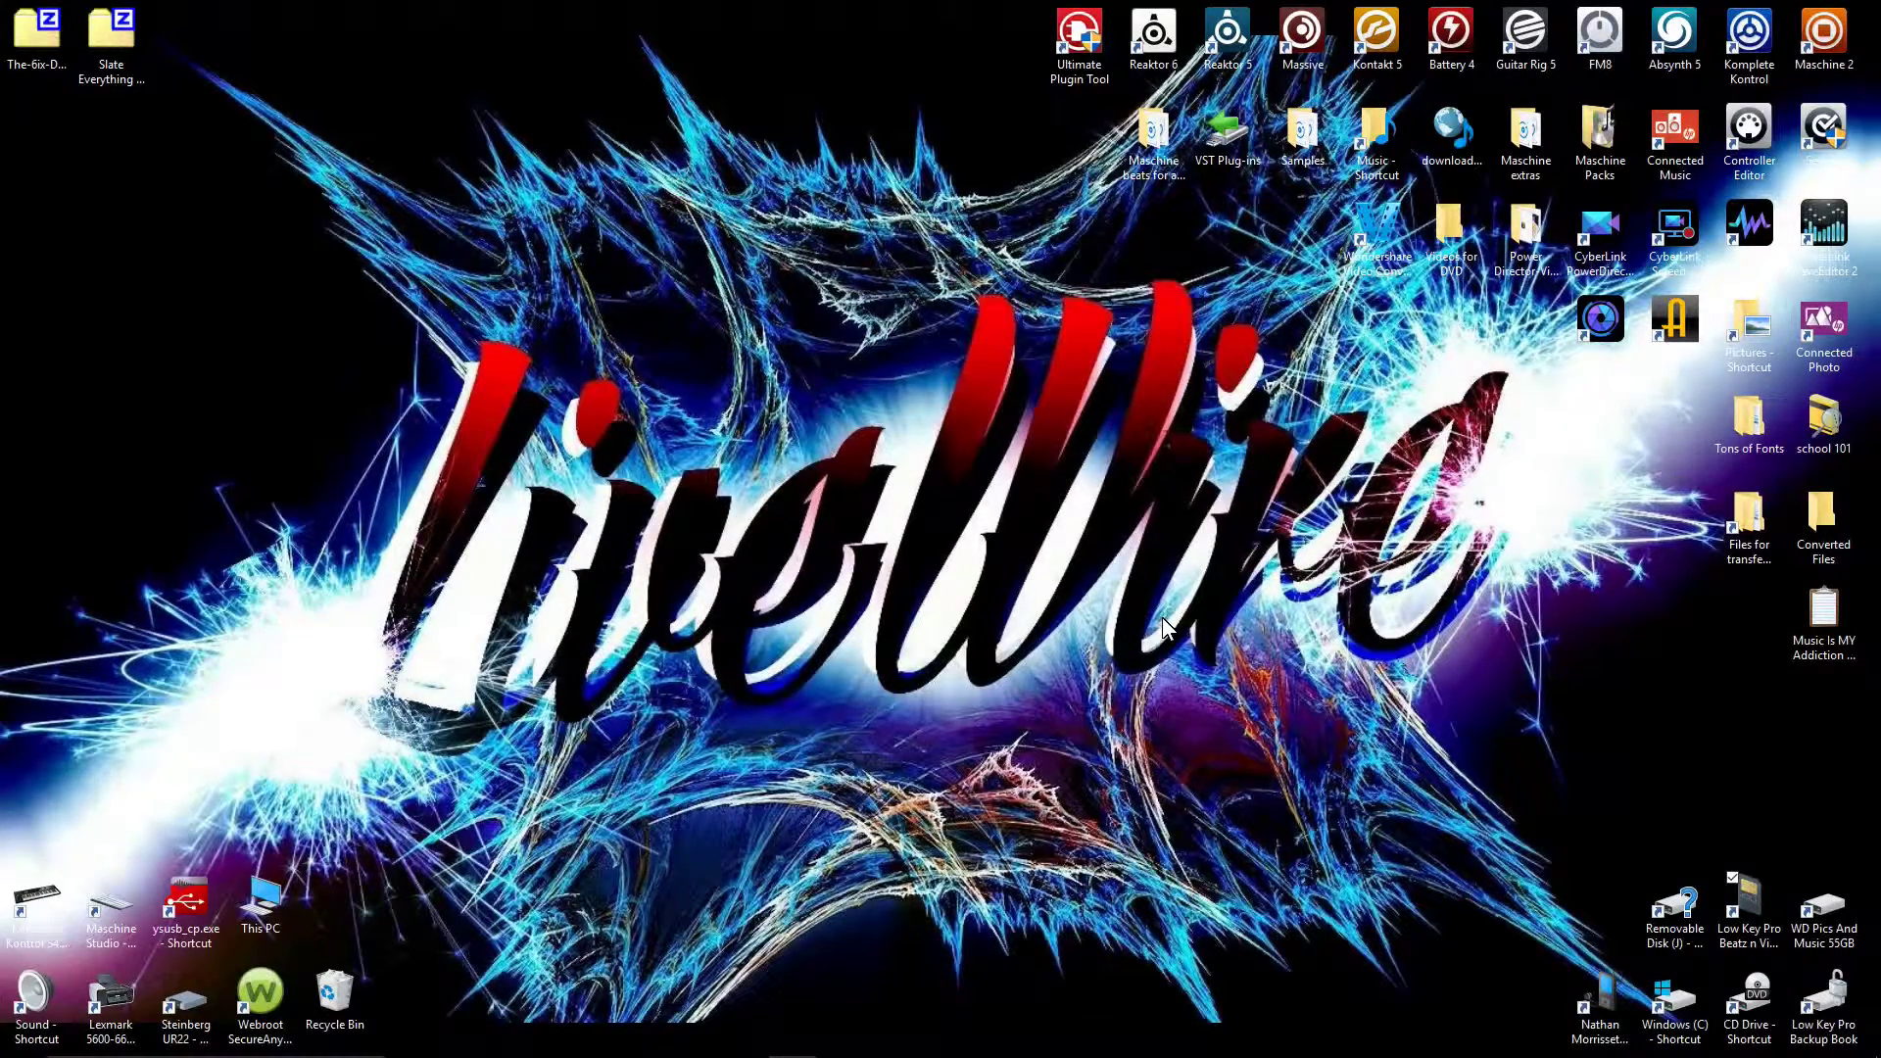
- Restore the Maschine 2 'Bottles' project window from its taskbar thumbnail
mouse_move(627, 1053)
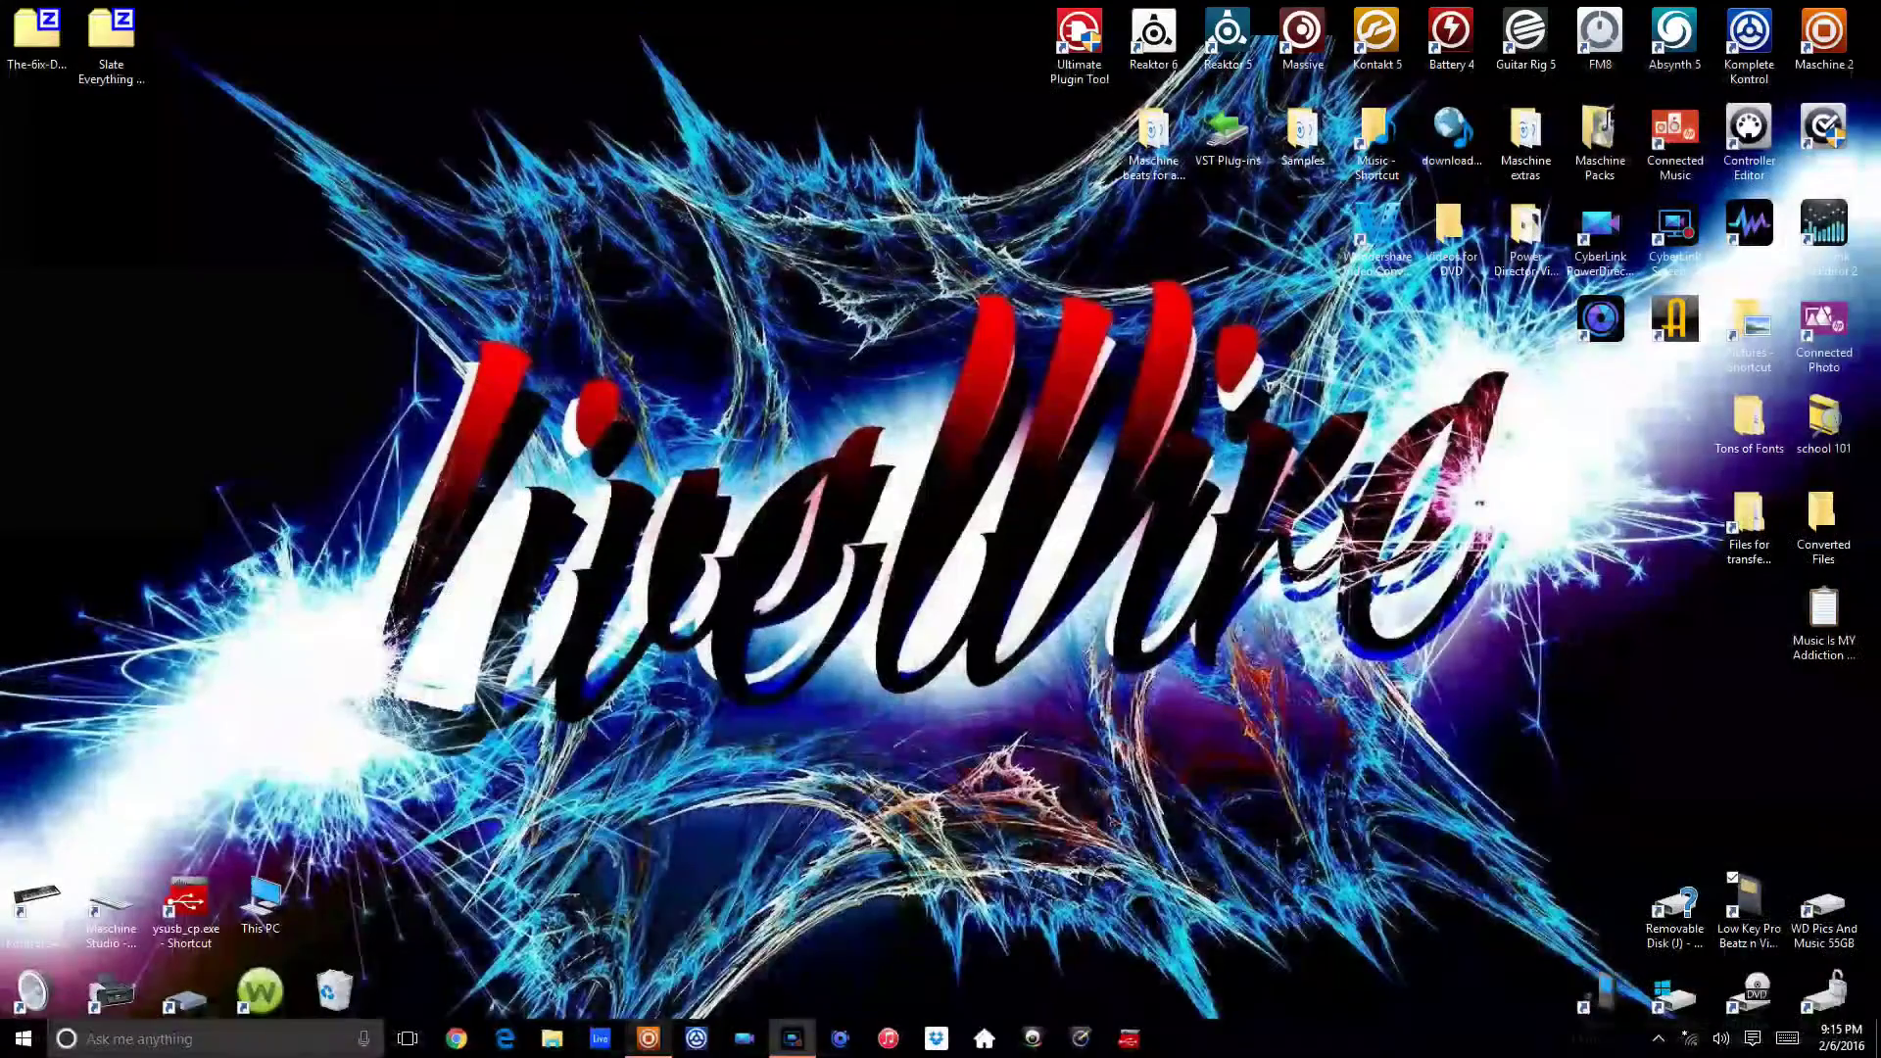
click(647, 1051)
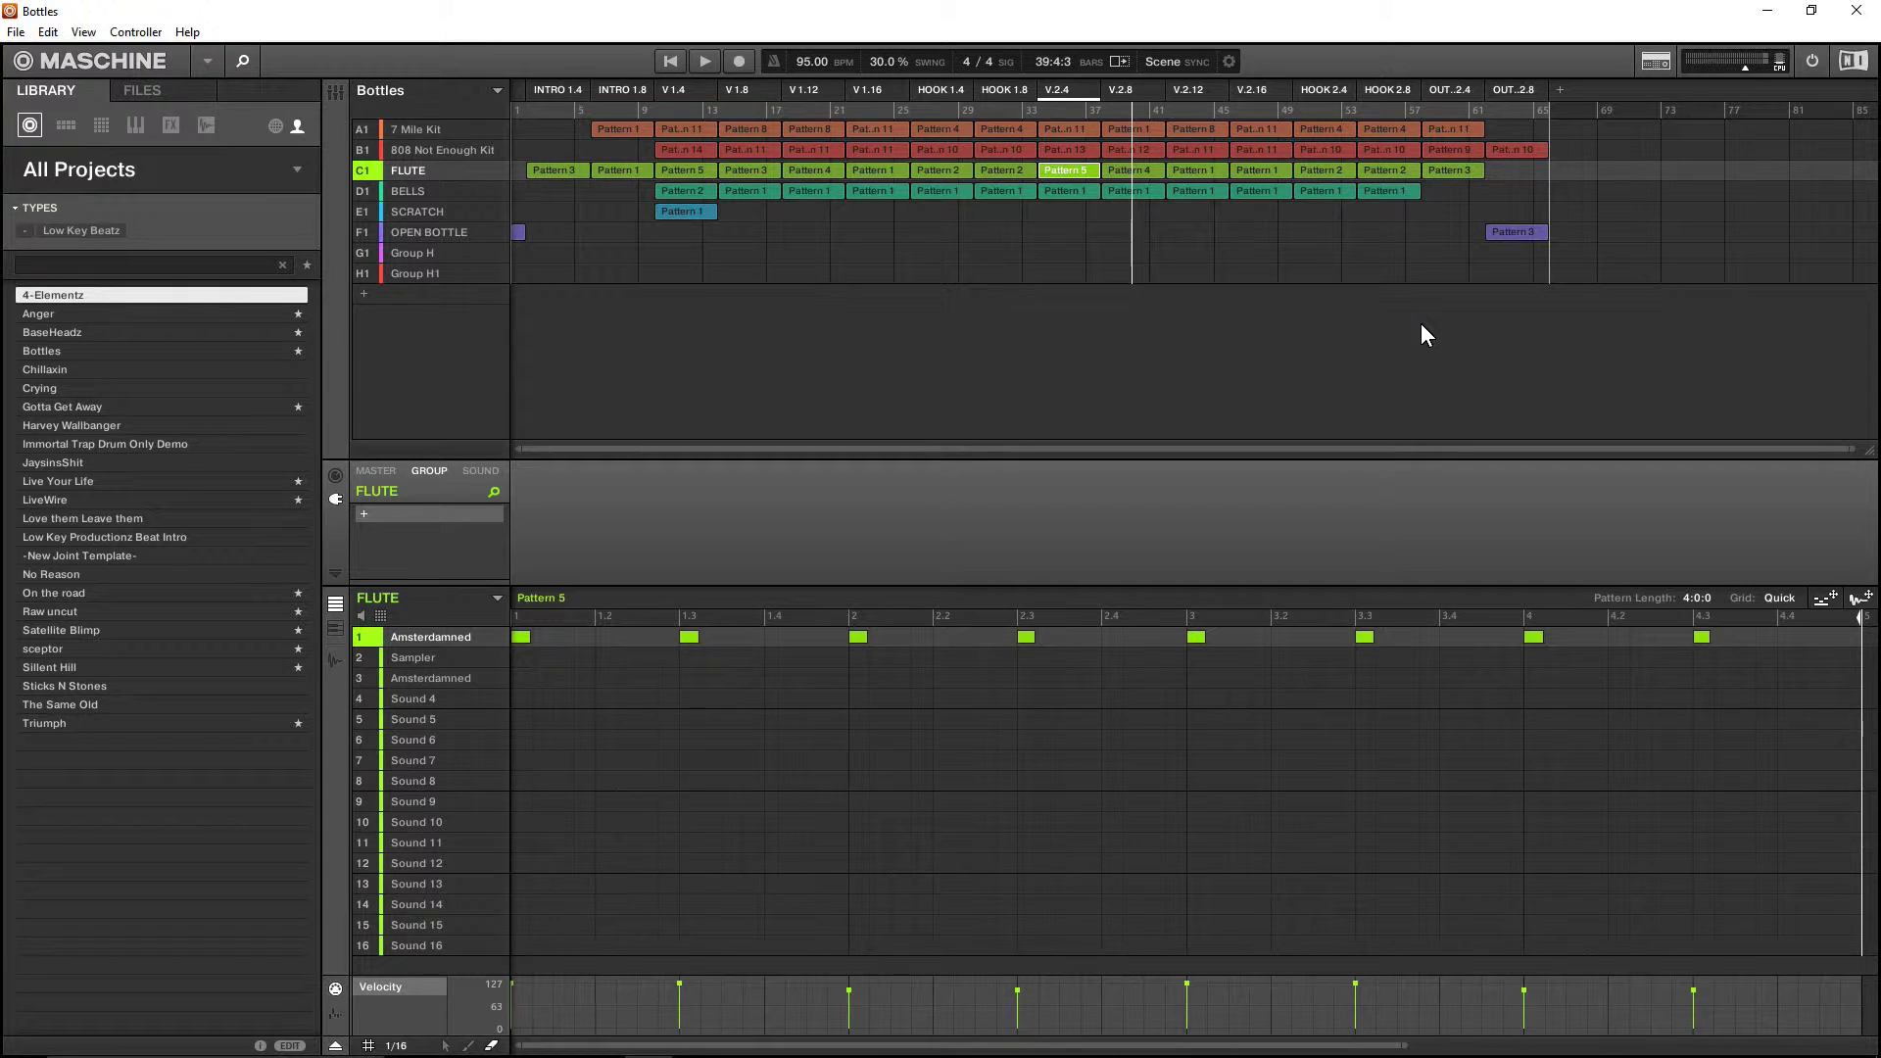
- Browse File > Recent Files, then reopen the File menu and choose Export Audio
click(15, 39)
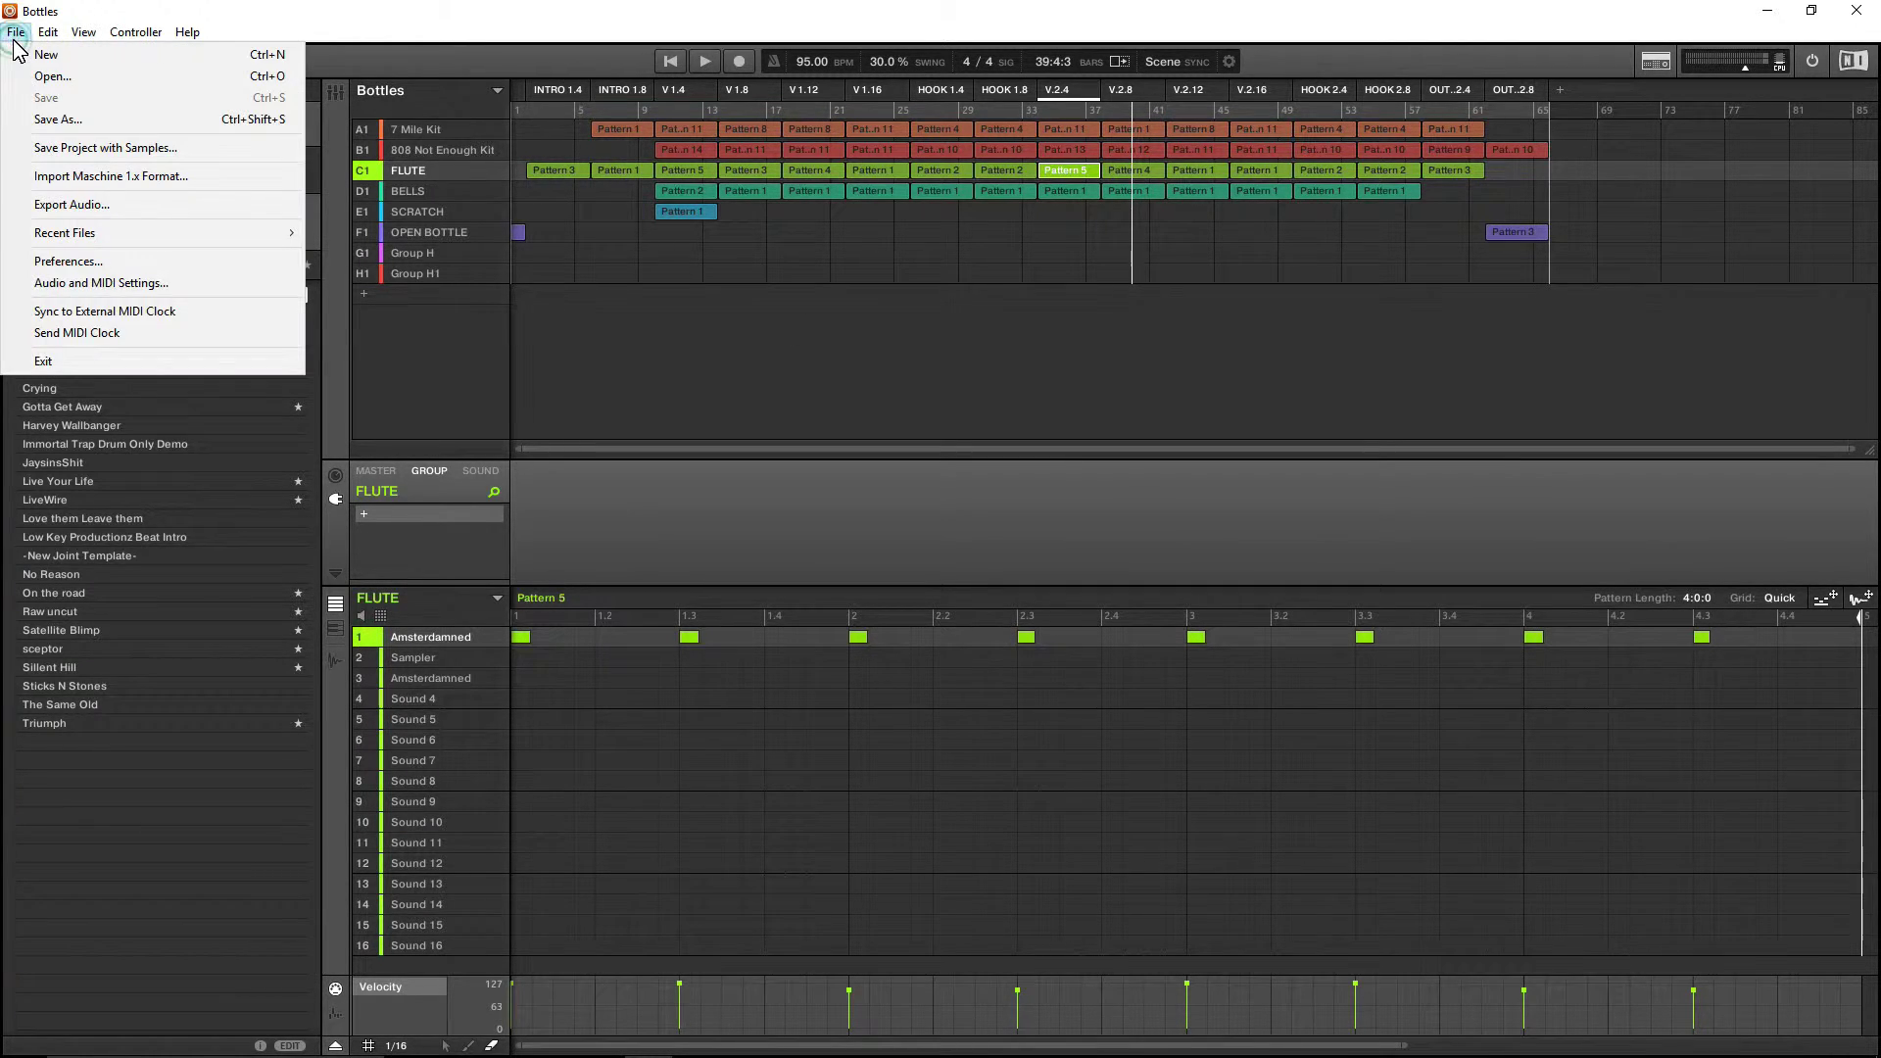
mouse_move(42, 240)
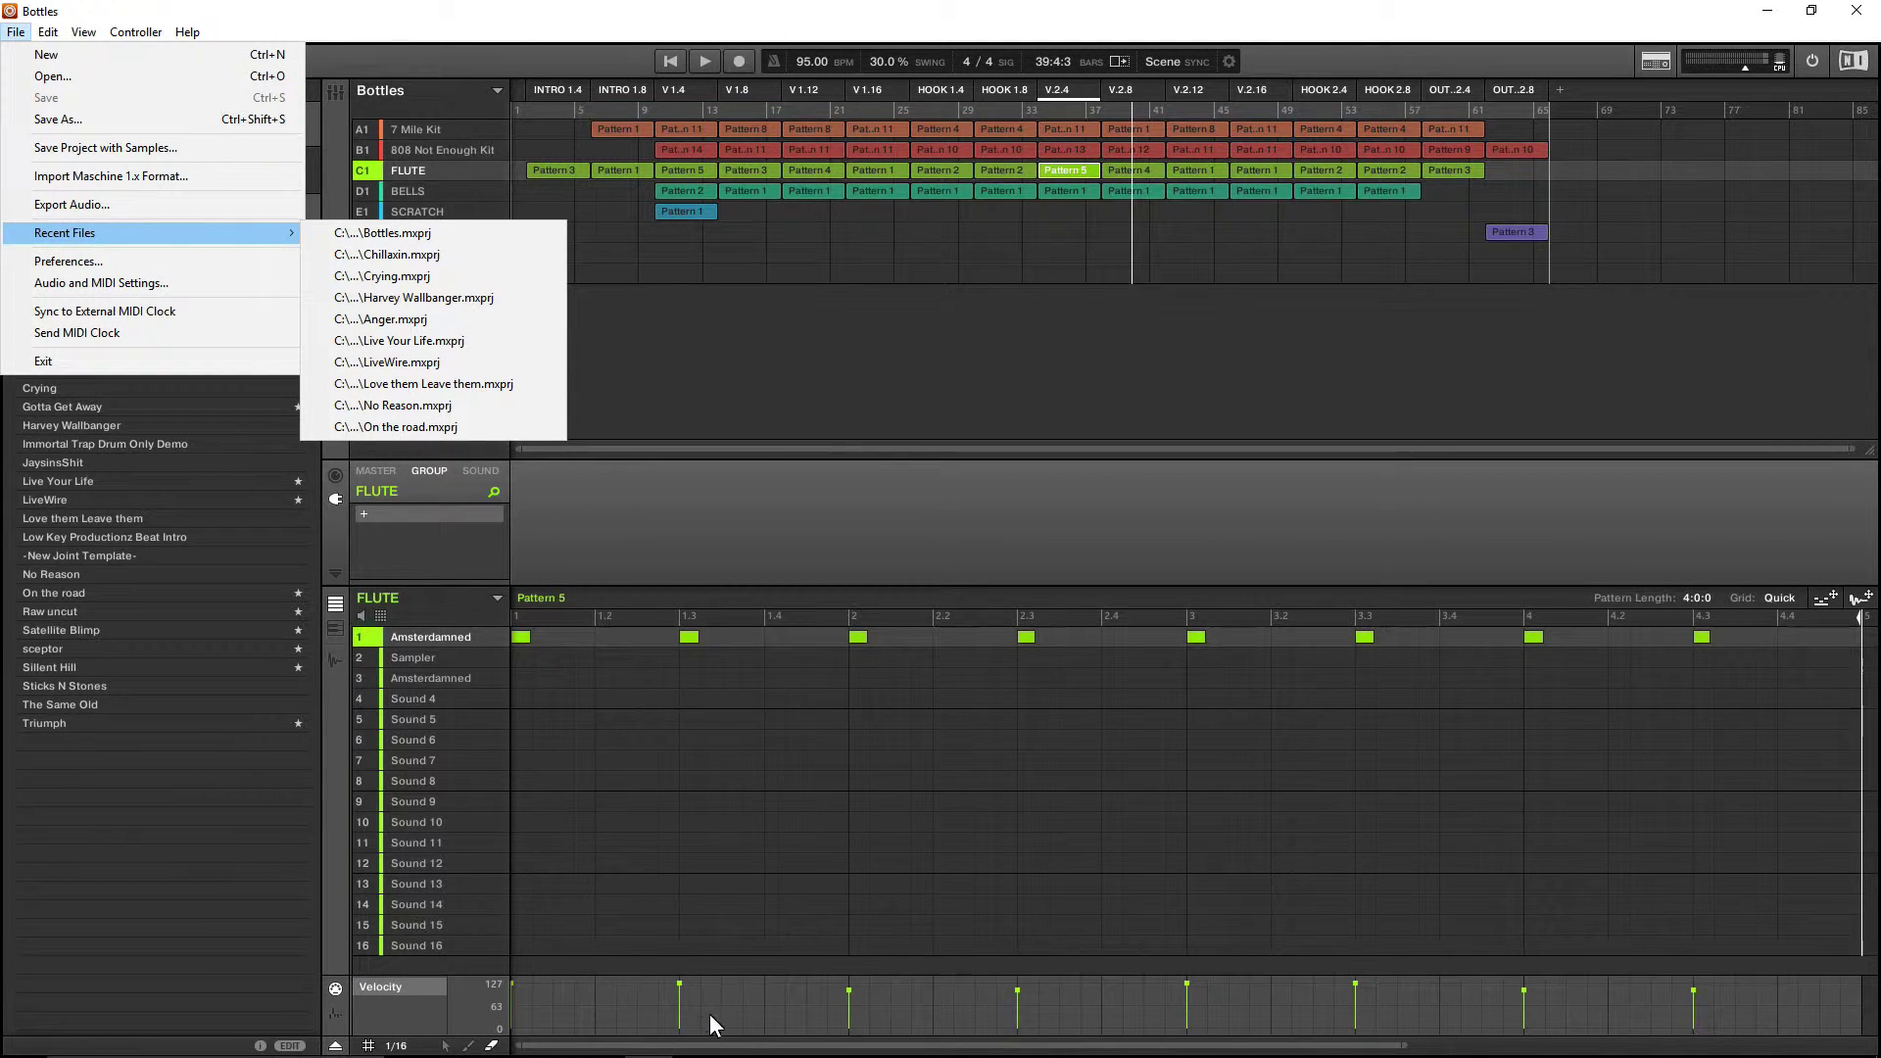
click(630, 341)
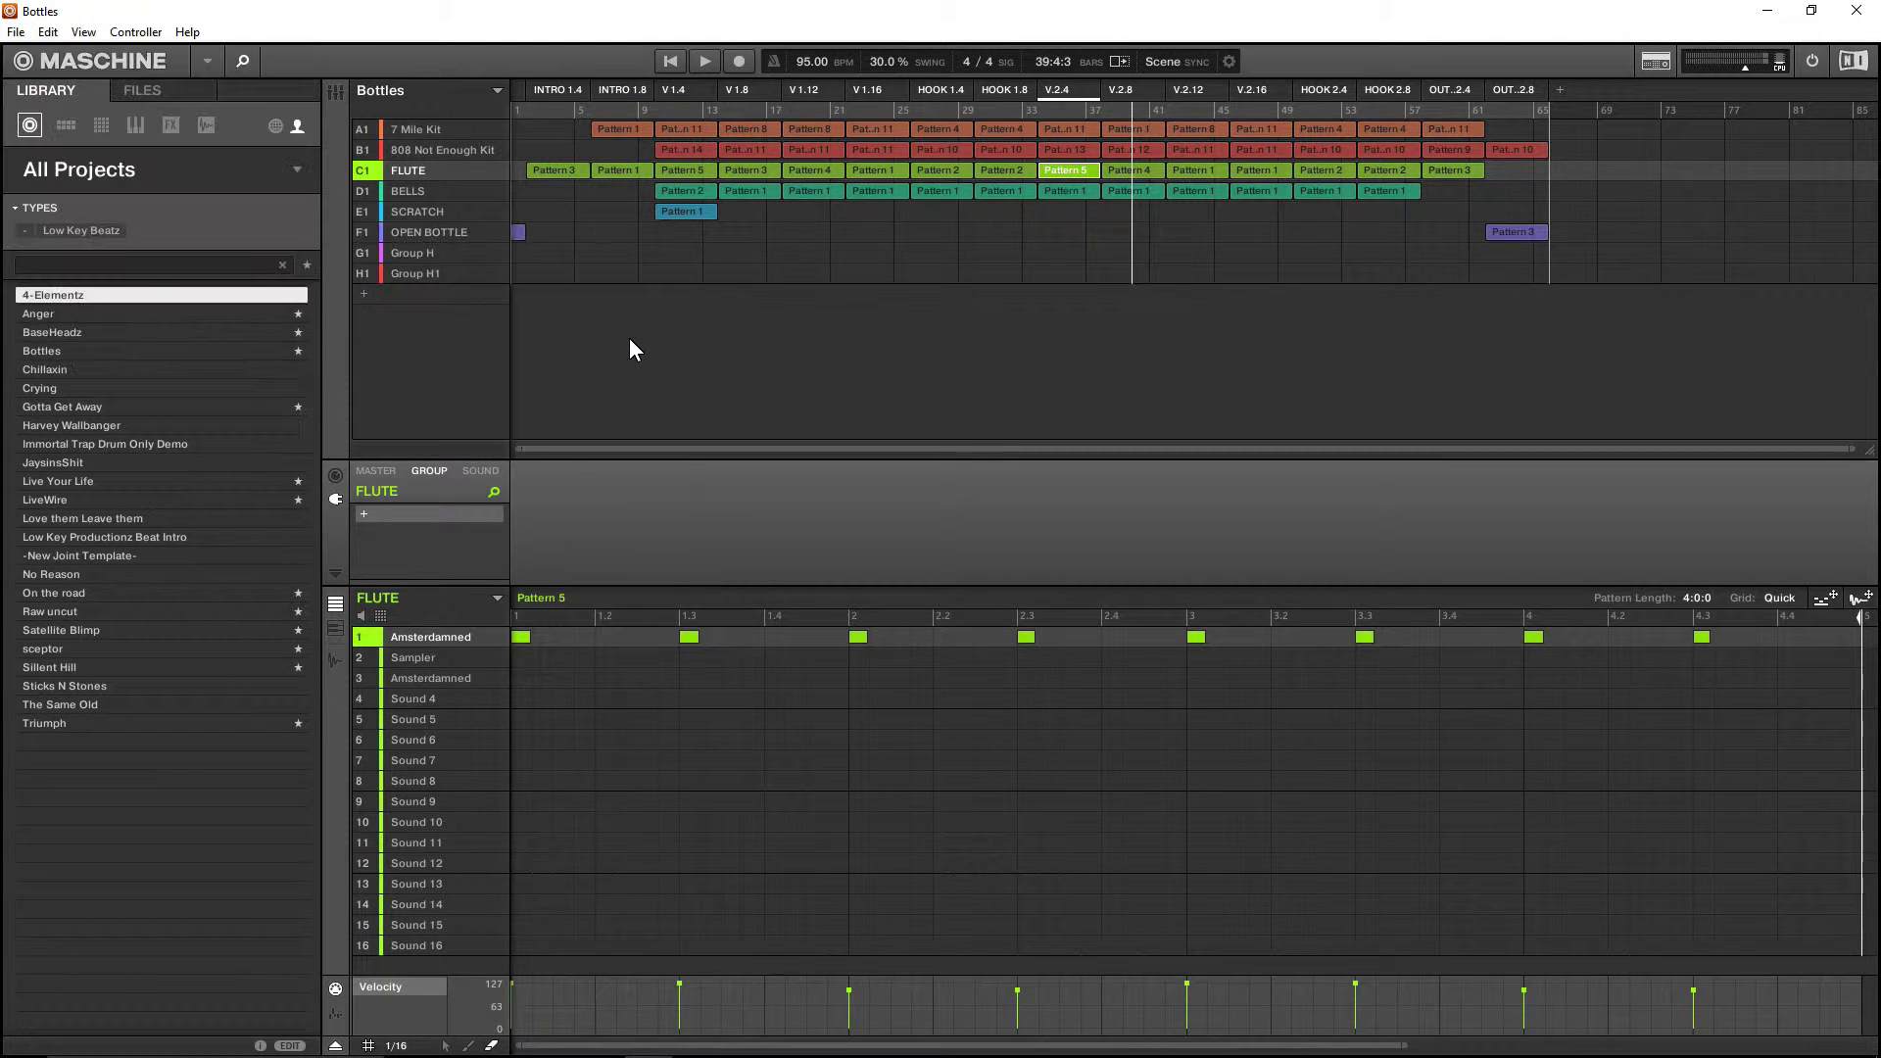
click(14, 32)
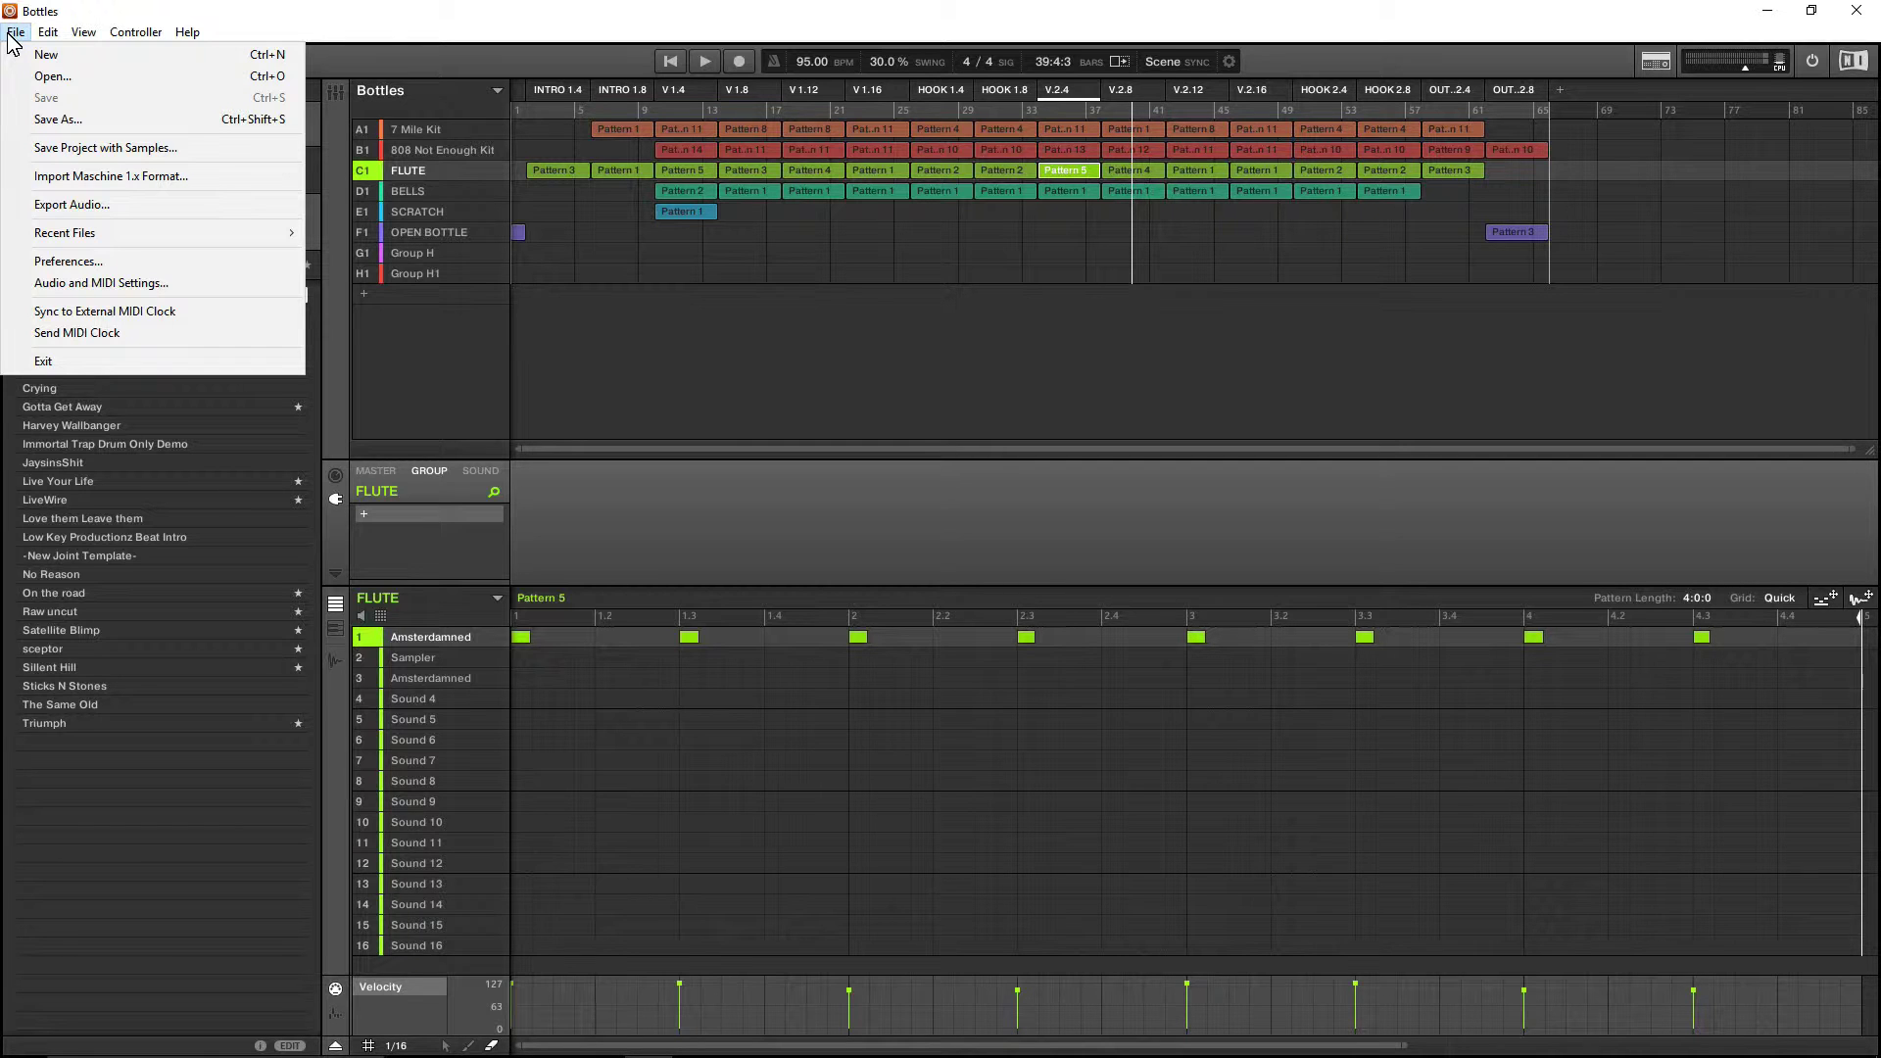
click(59, 204)
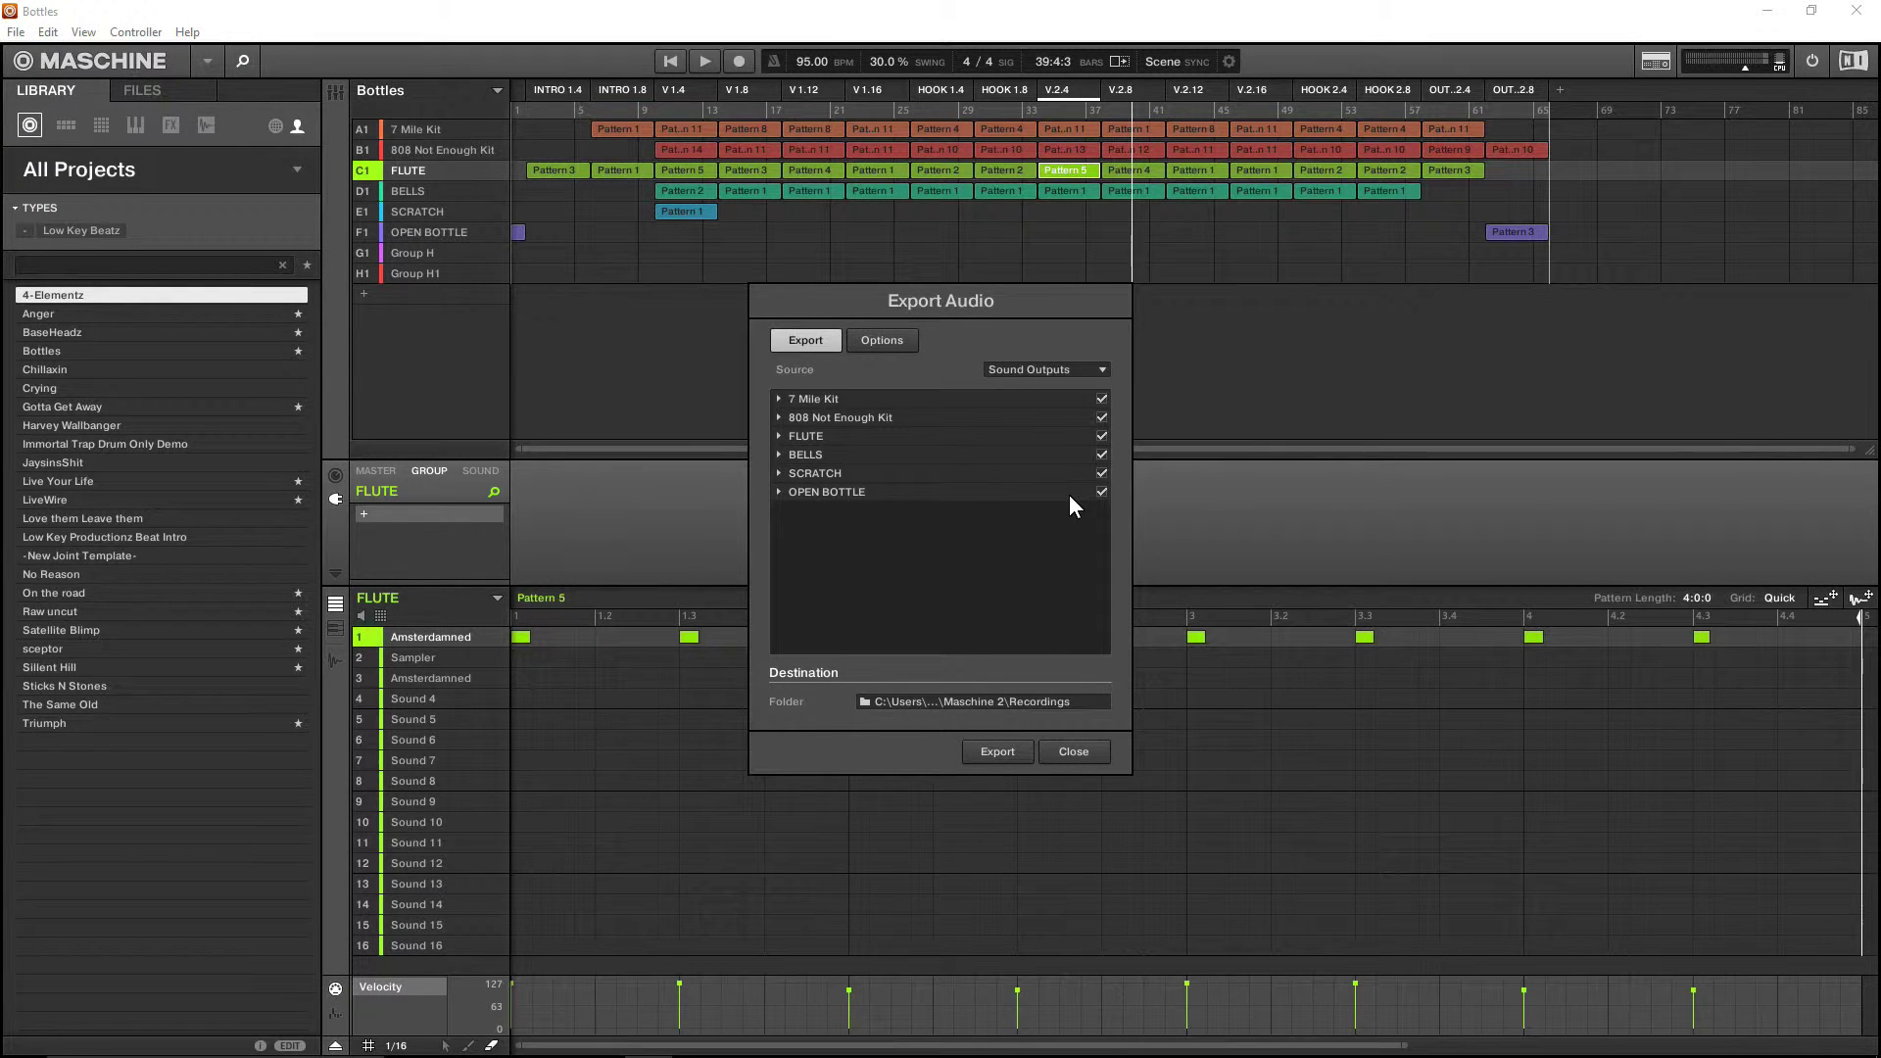
- Review the sample rate and bit depth on the Options tab, then return to Export
click(873, 341)
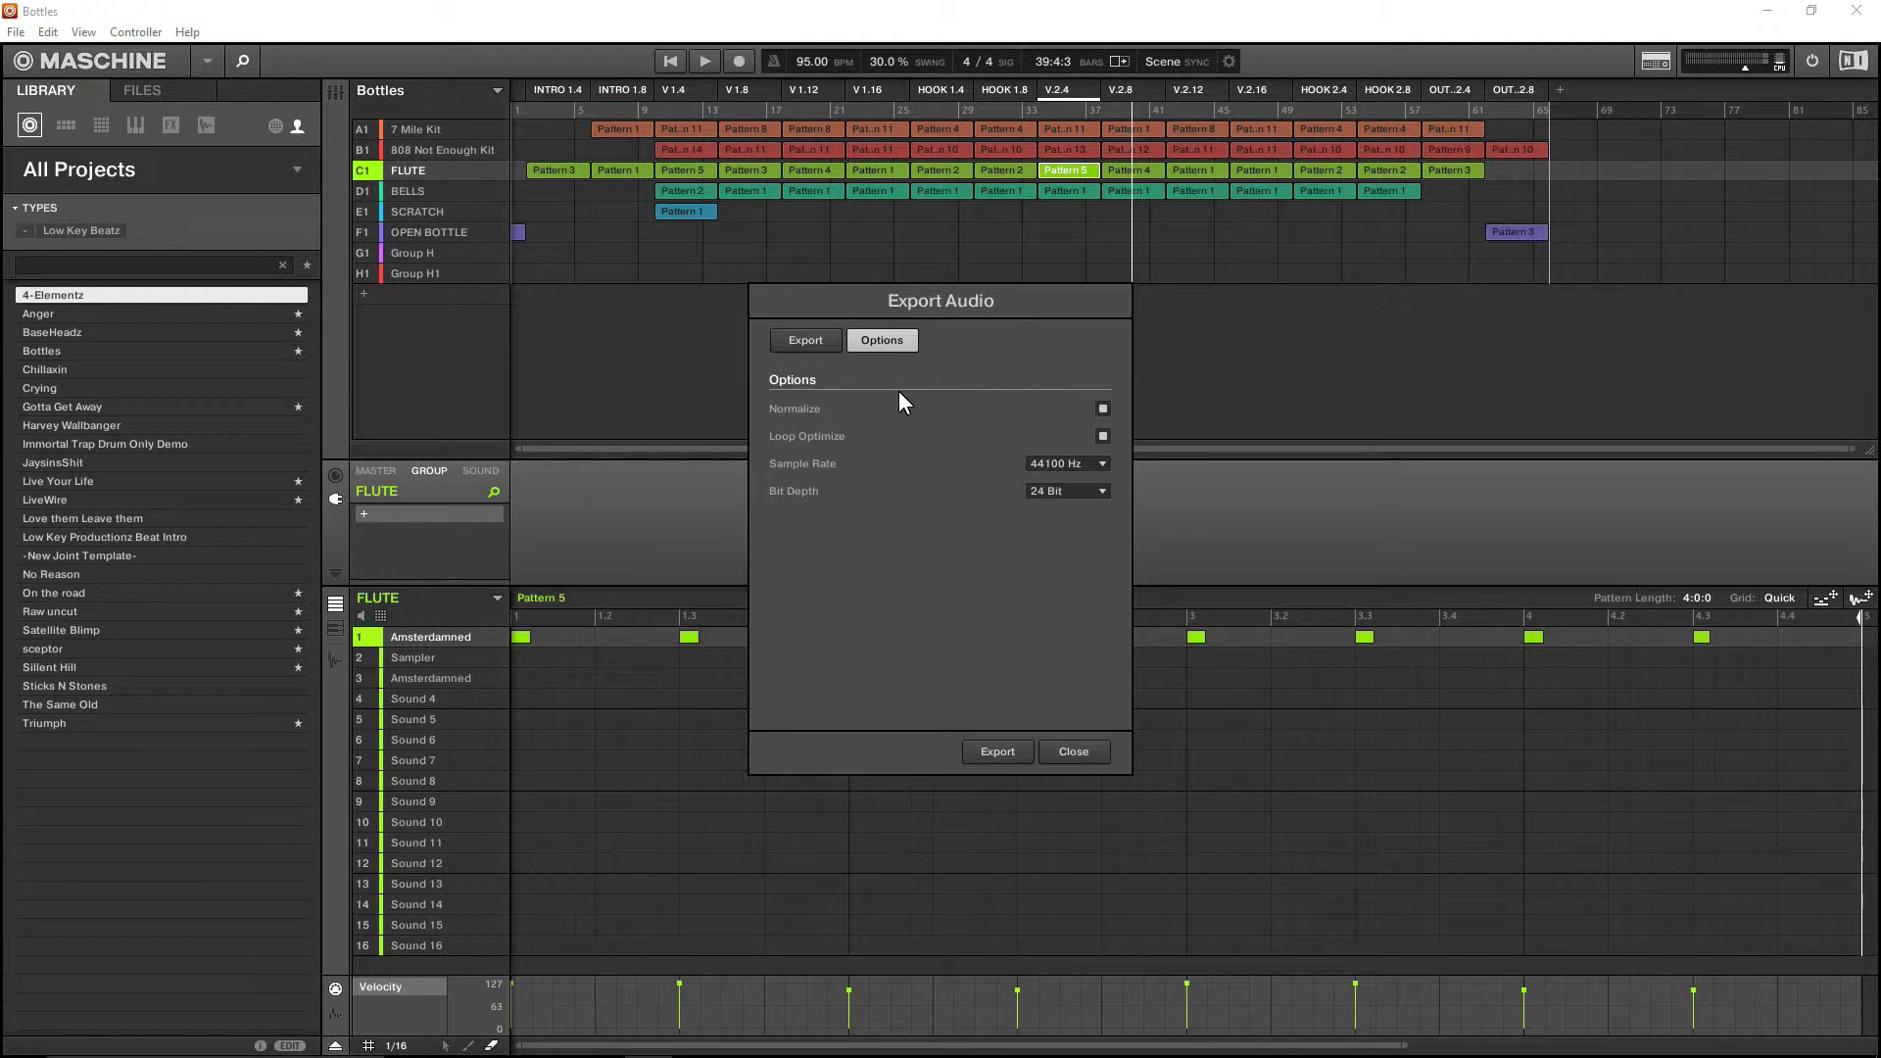
click(803, 341)
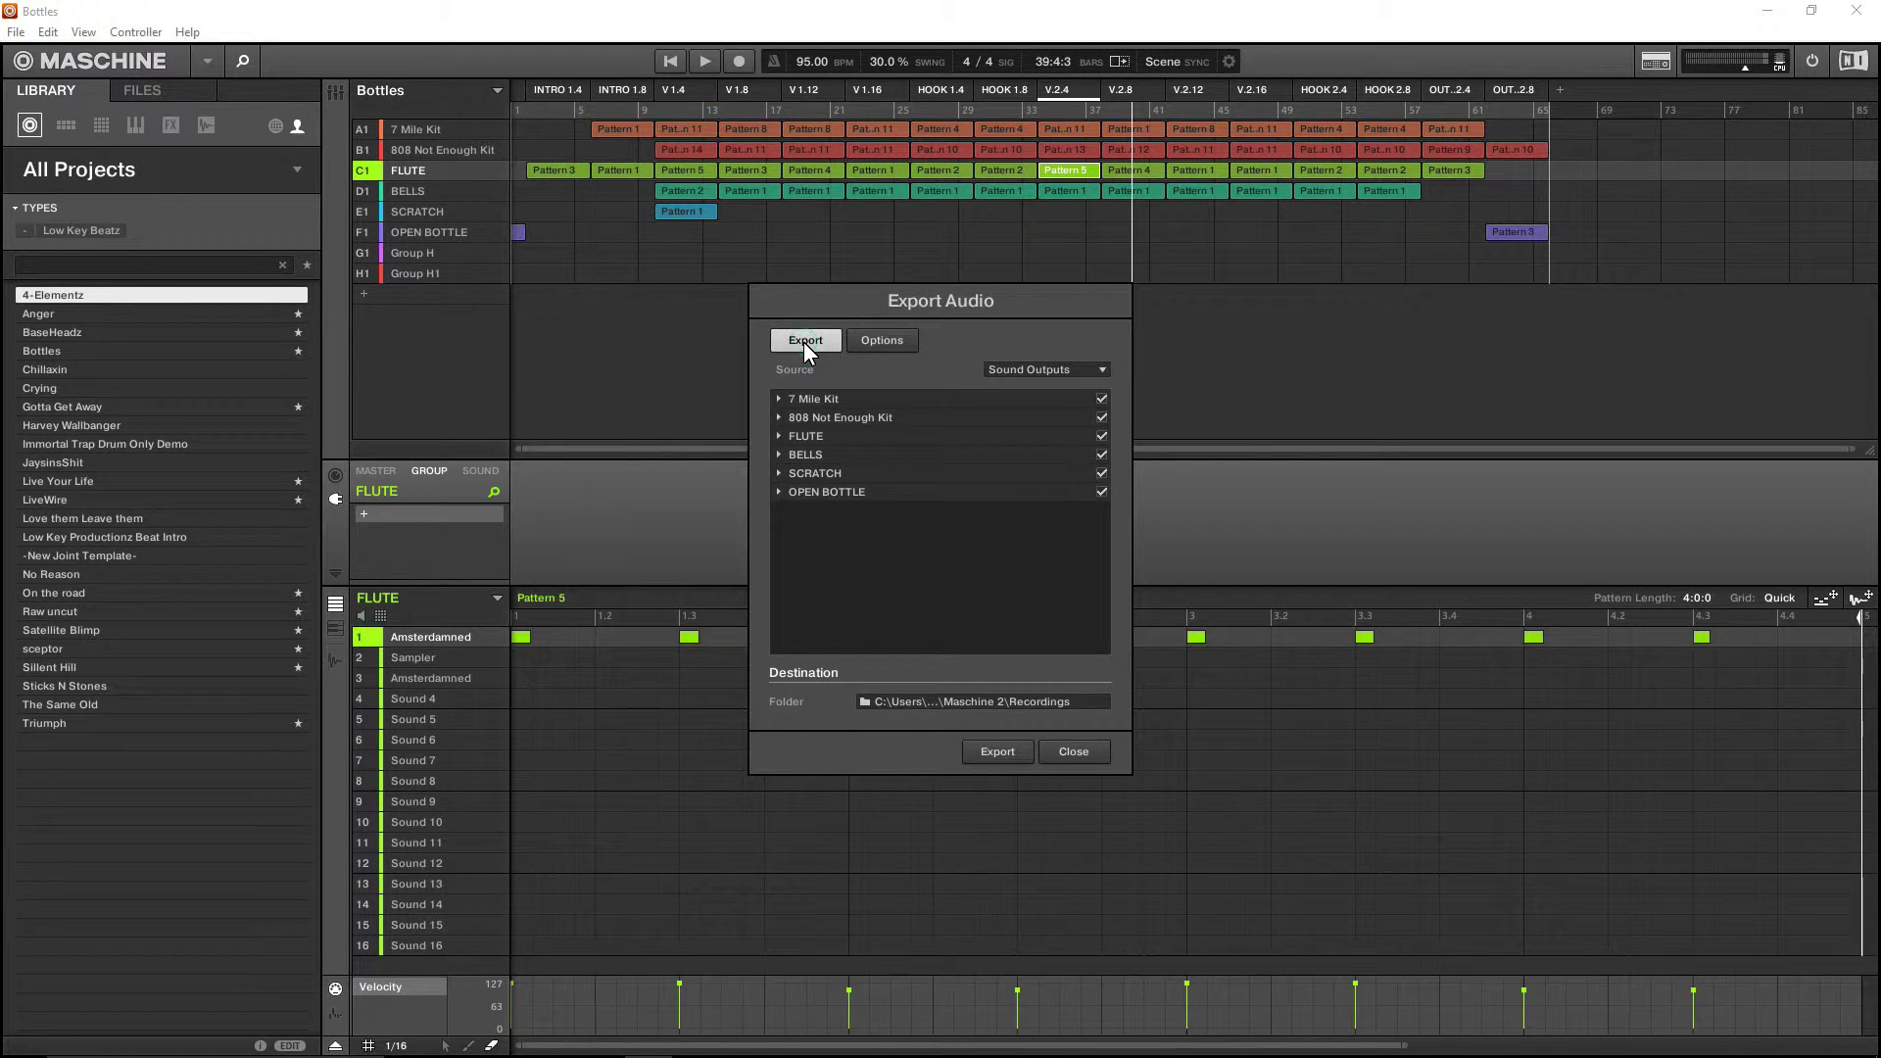
- Set the export destination to Desktop > 'Maschine beats for ableton live 9'
click(949, 701)
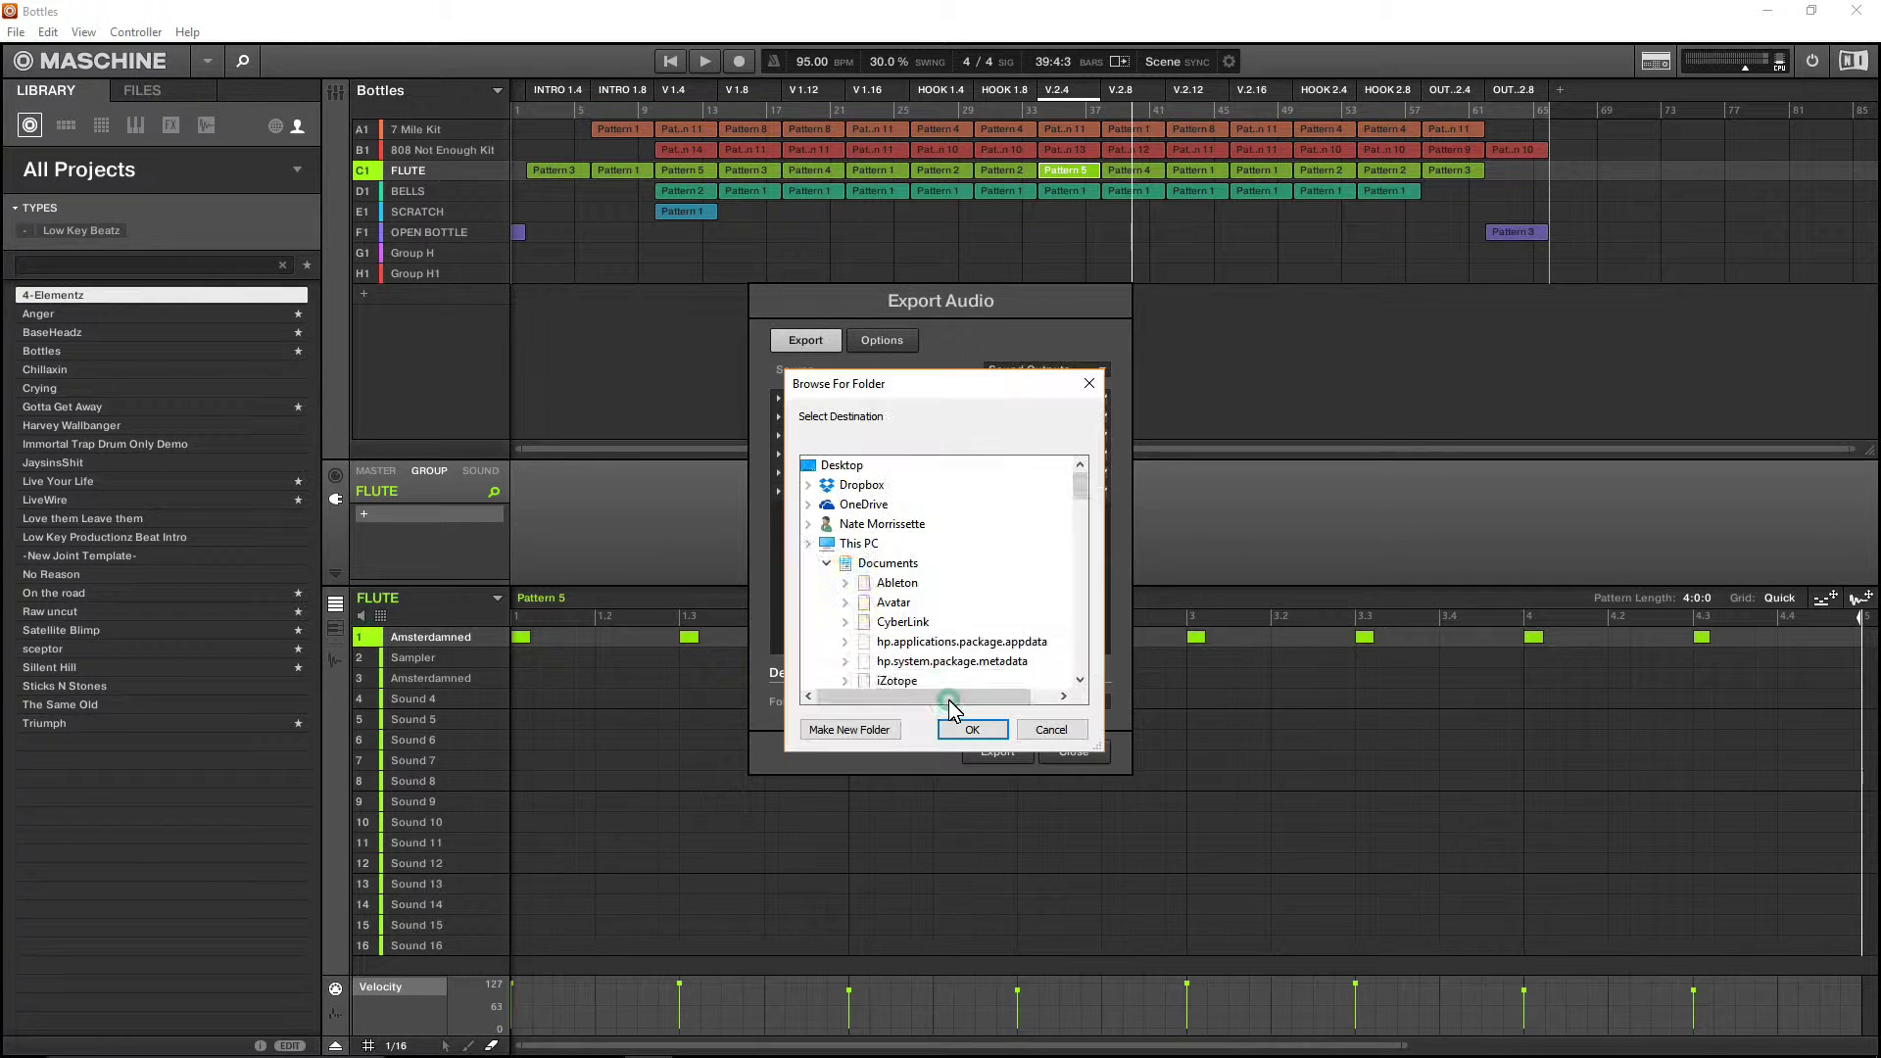
double_click(897, 568)
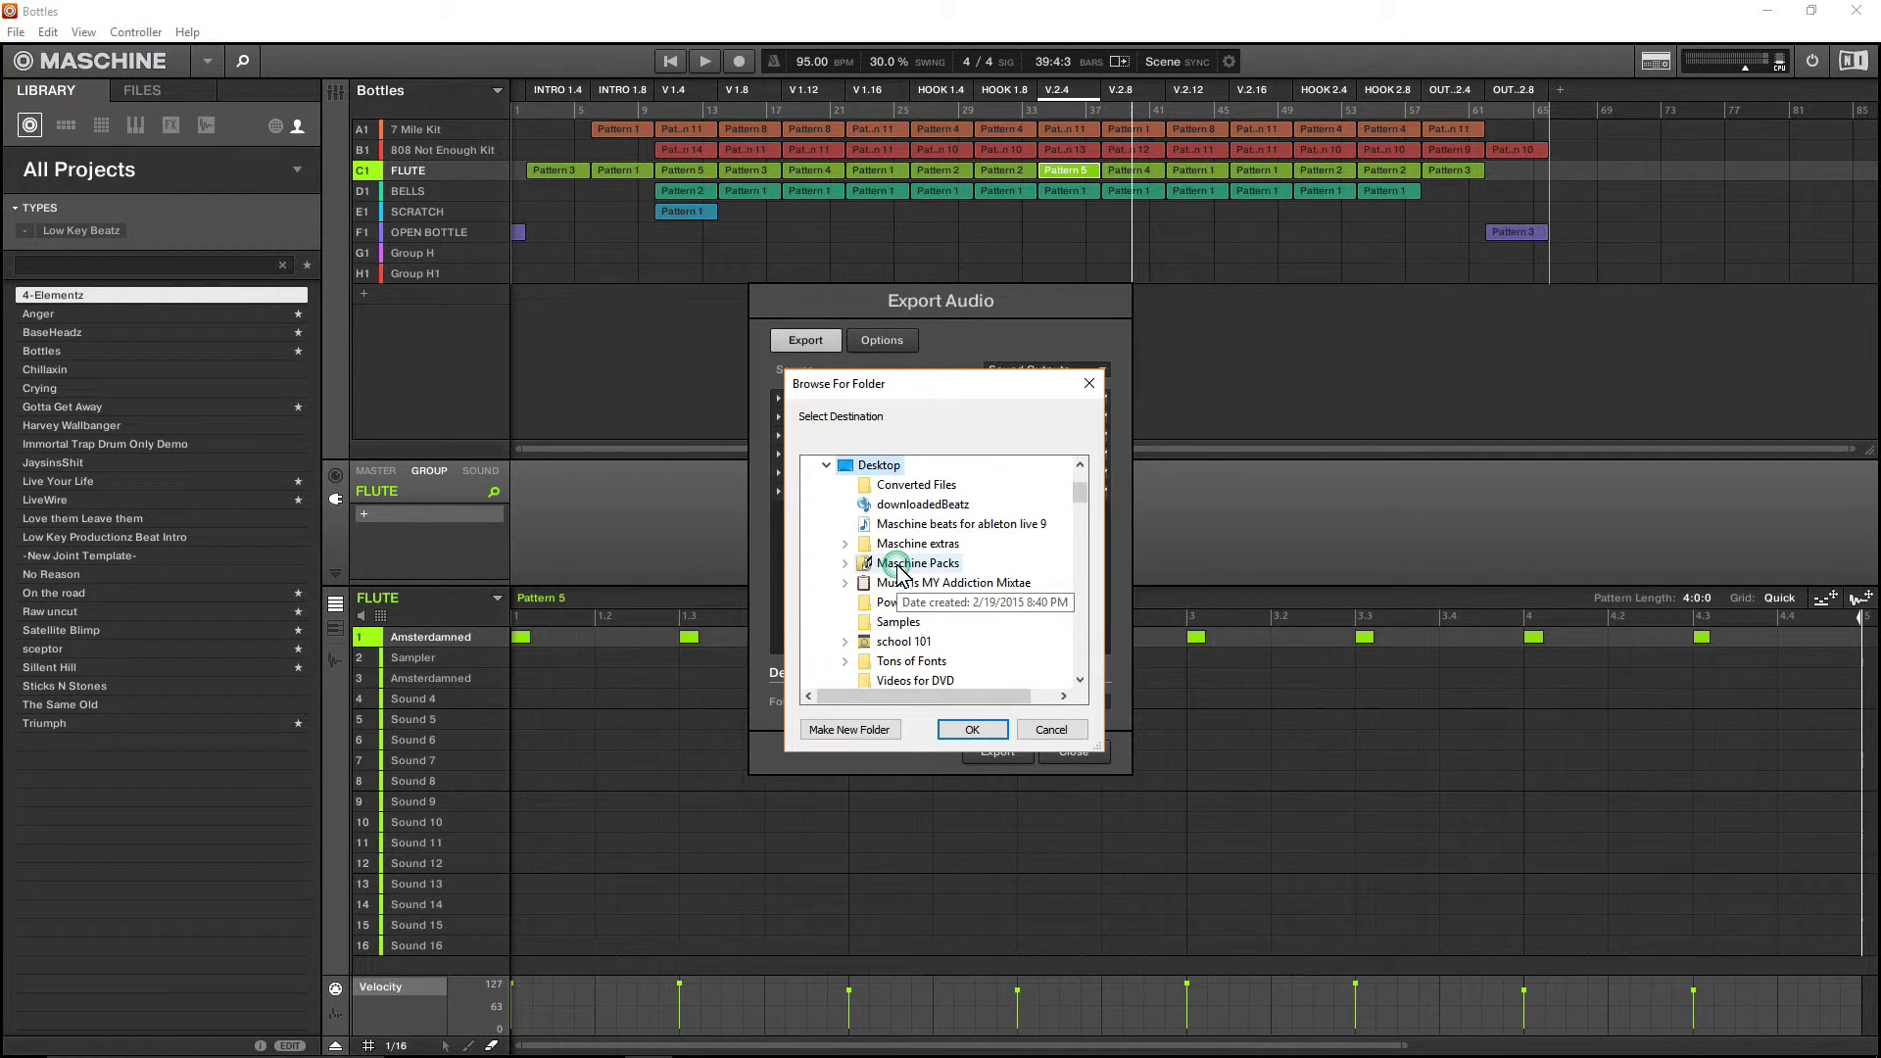
click(989, 528)
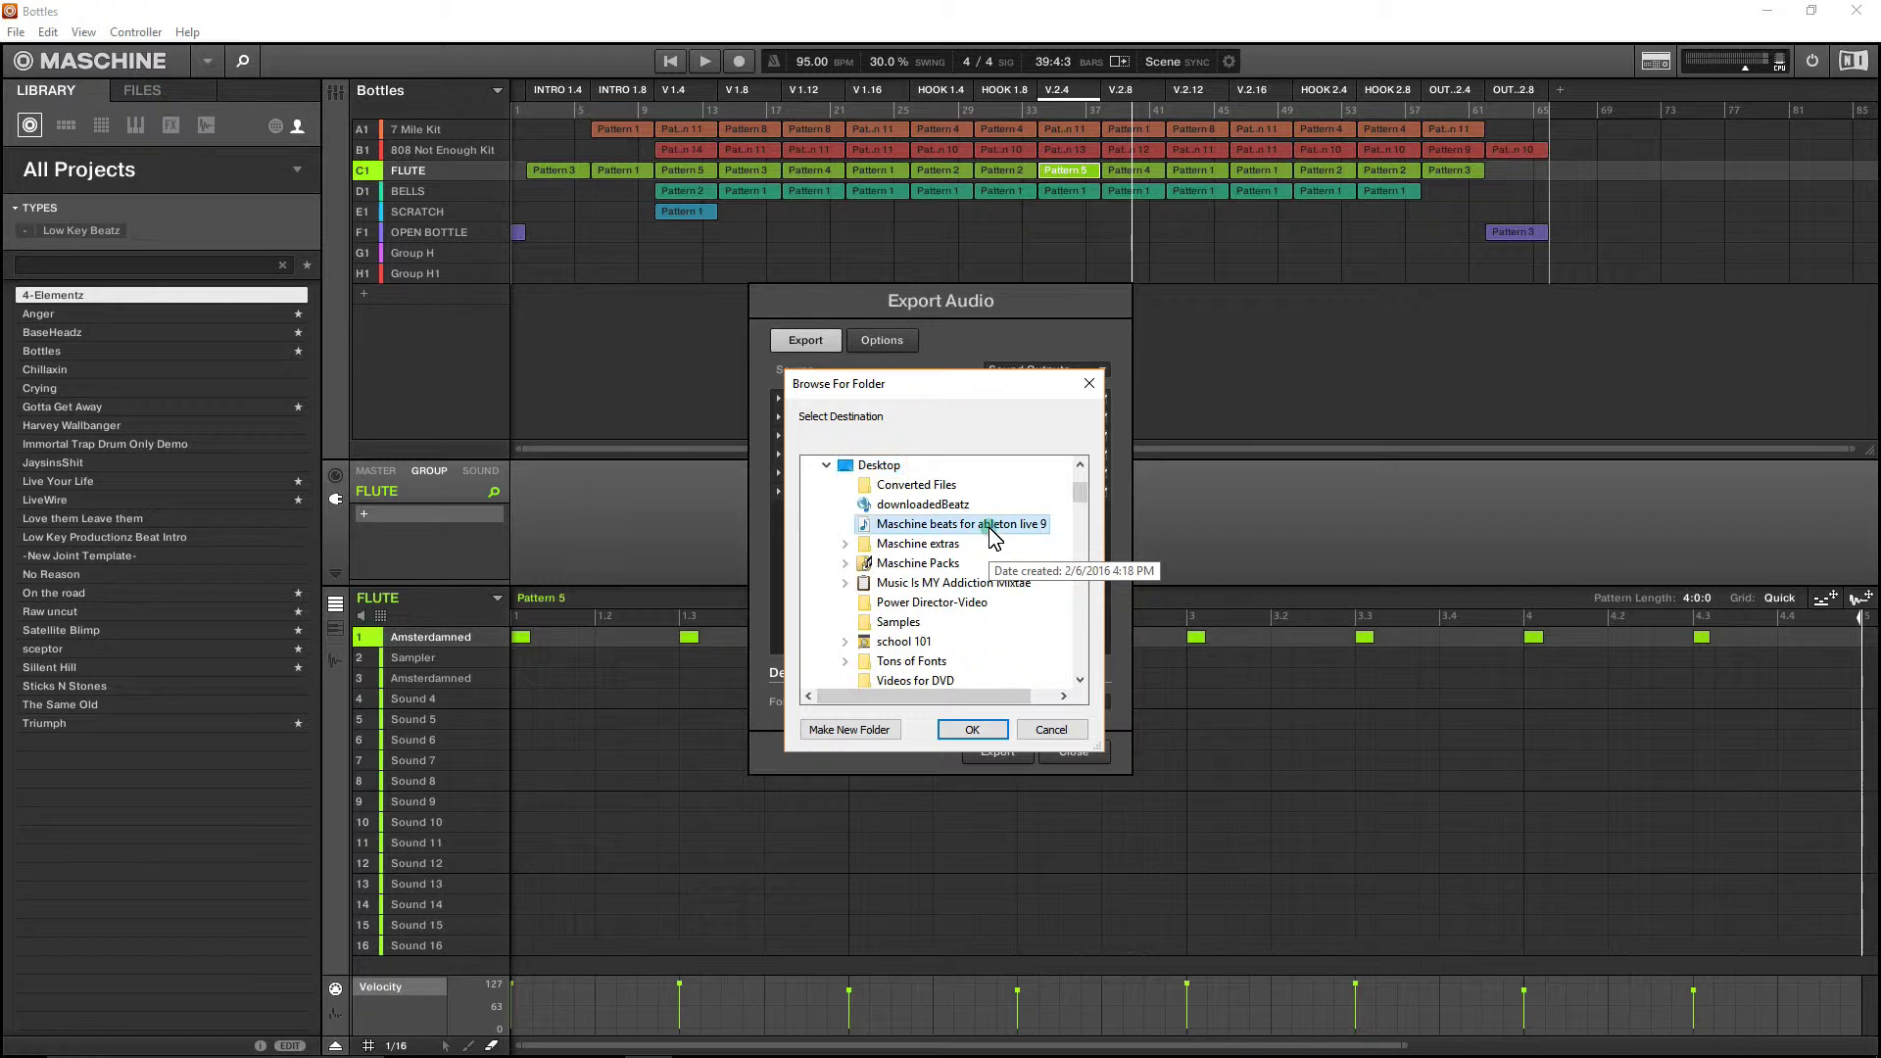
click(970, 731)
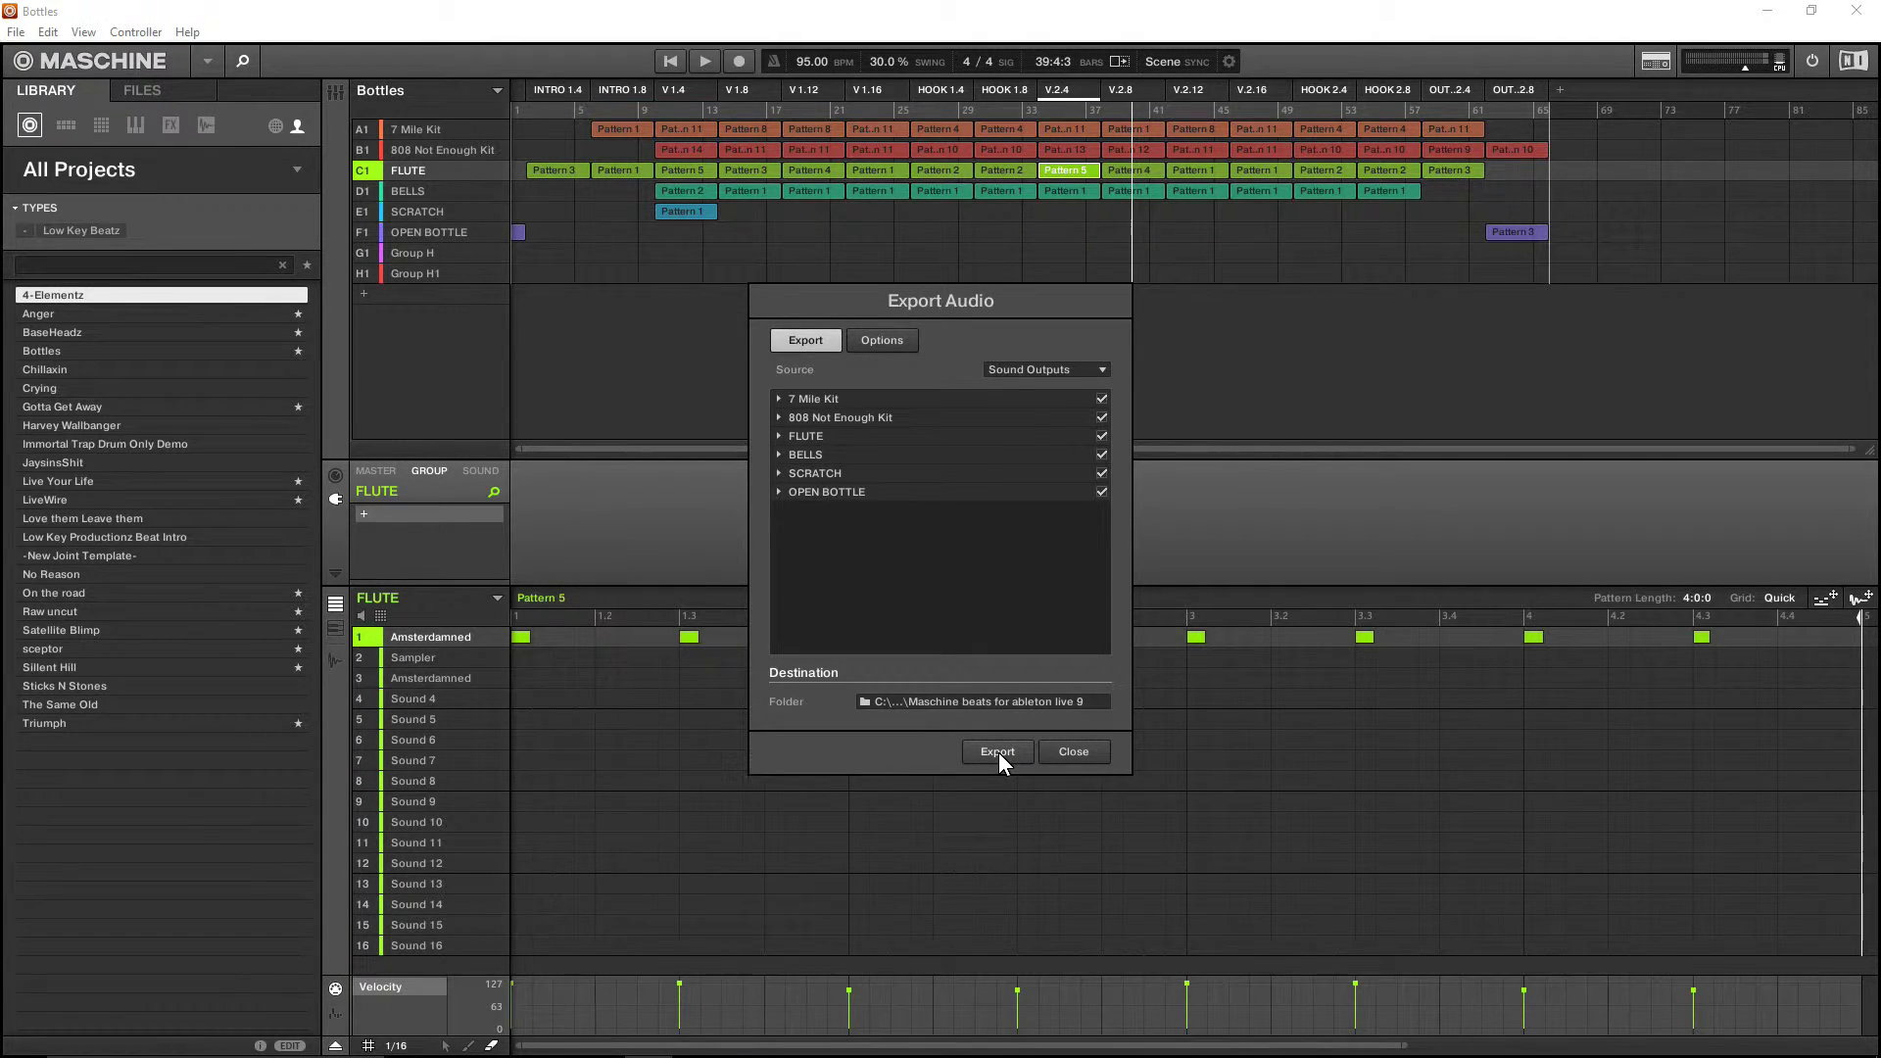
- Export the six Bottles groups as separate audio files and wait for completion
click(997, 750)
- Close the export dialog, restore down Ableton, and open the 'Maschine beats for ableton live 9' folder
click(1060, 755)
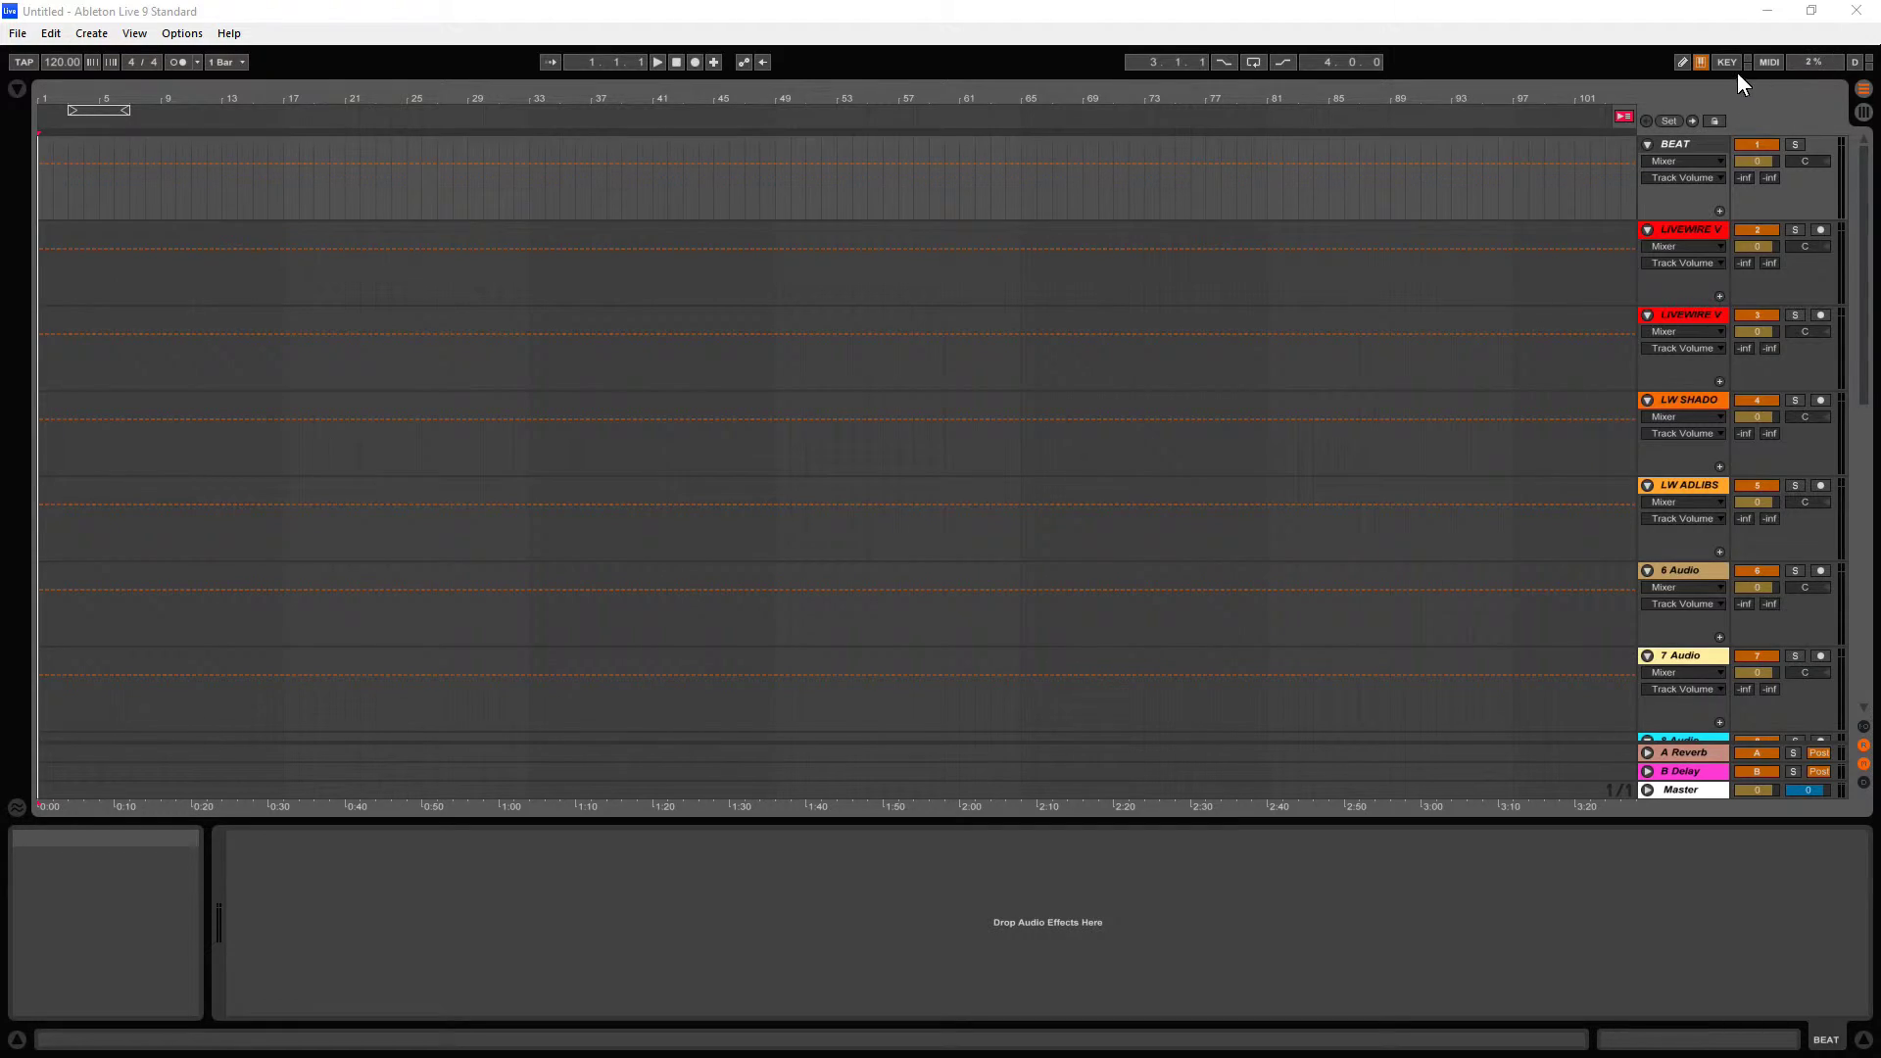
click(1811, 9)
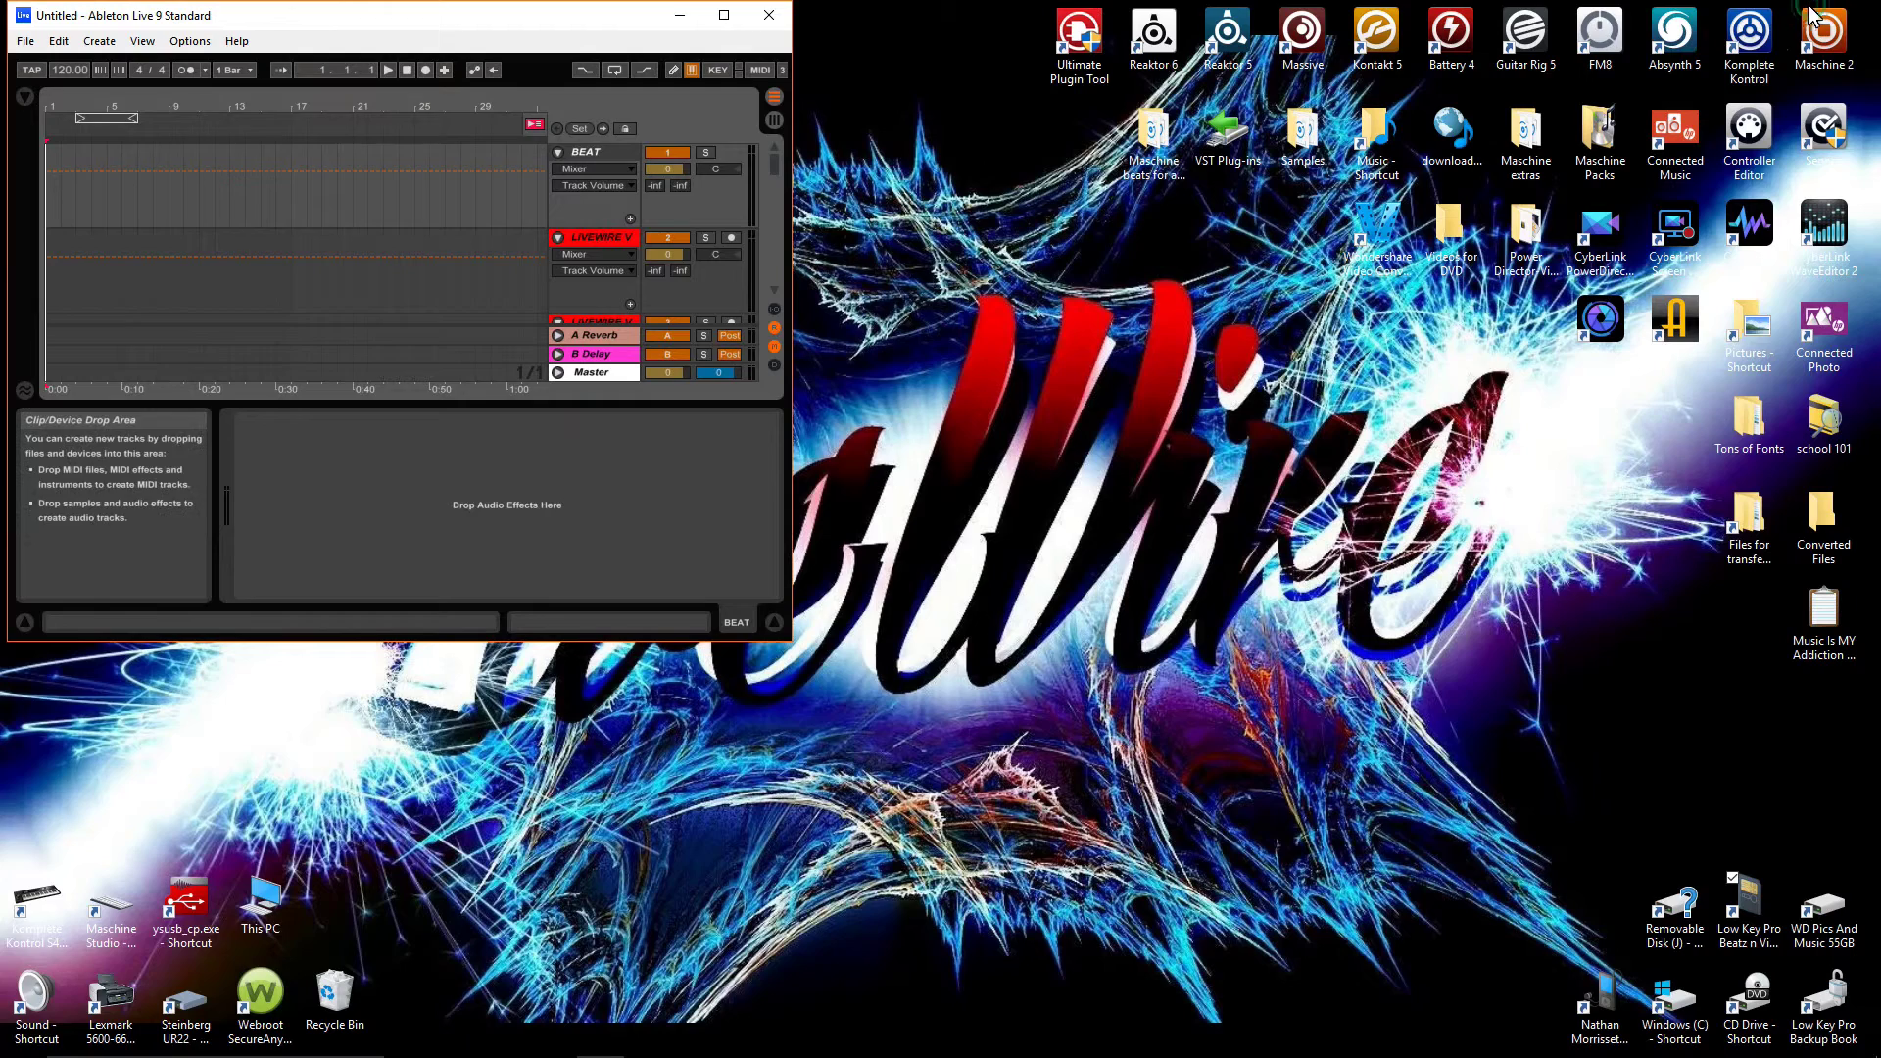
right_click(1158, 134)
click(1020, 140)
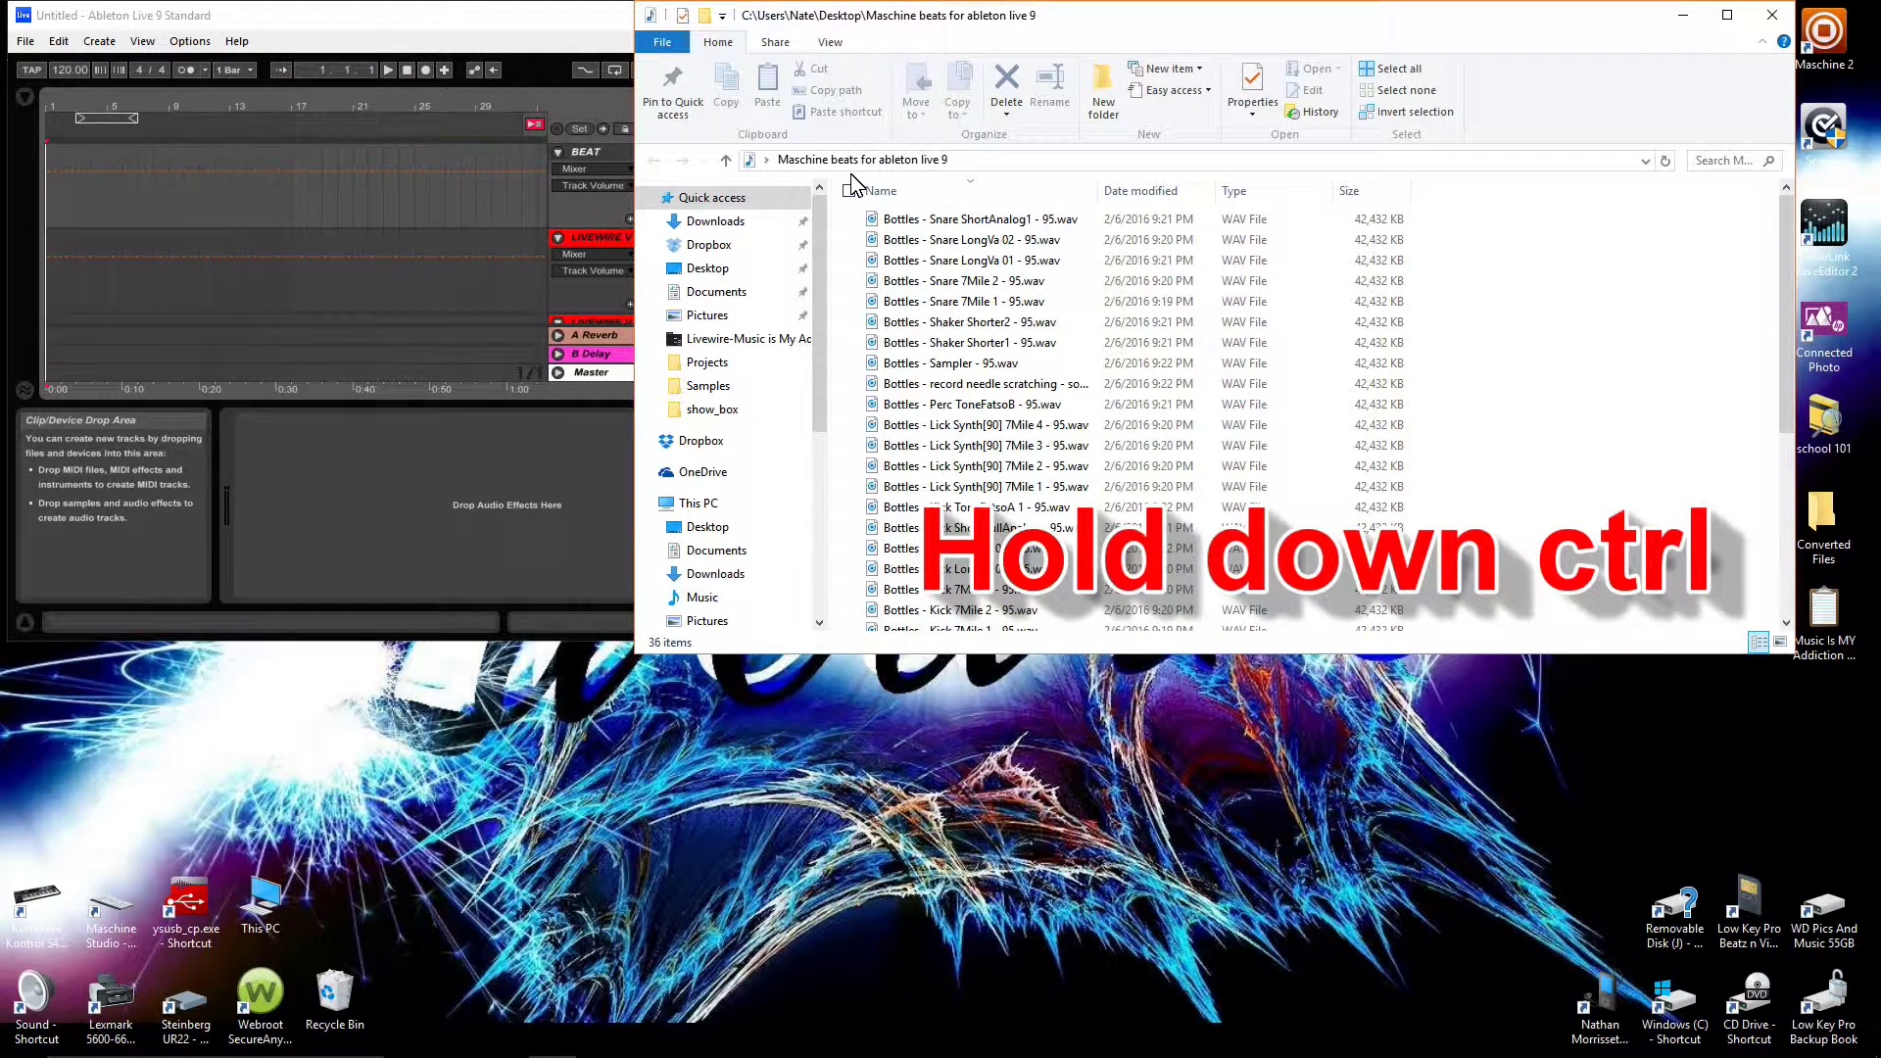
- Select all WAV stems and Ctrl-drop them into Ableton's Arrangement as separate audio tracks
key(ctrl+a)
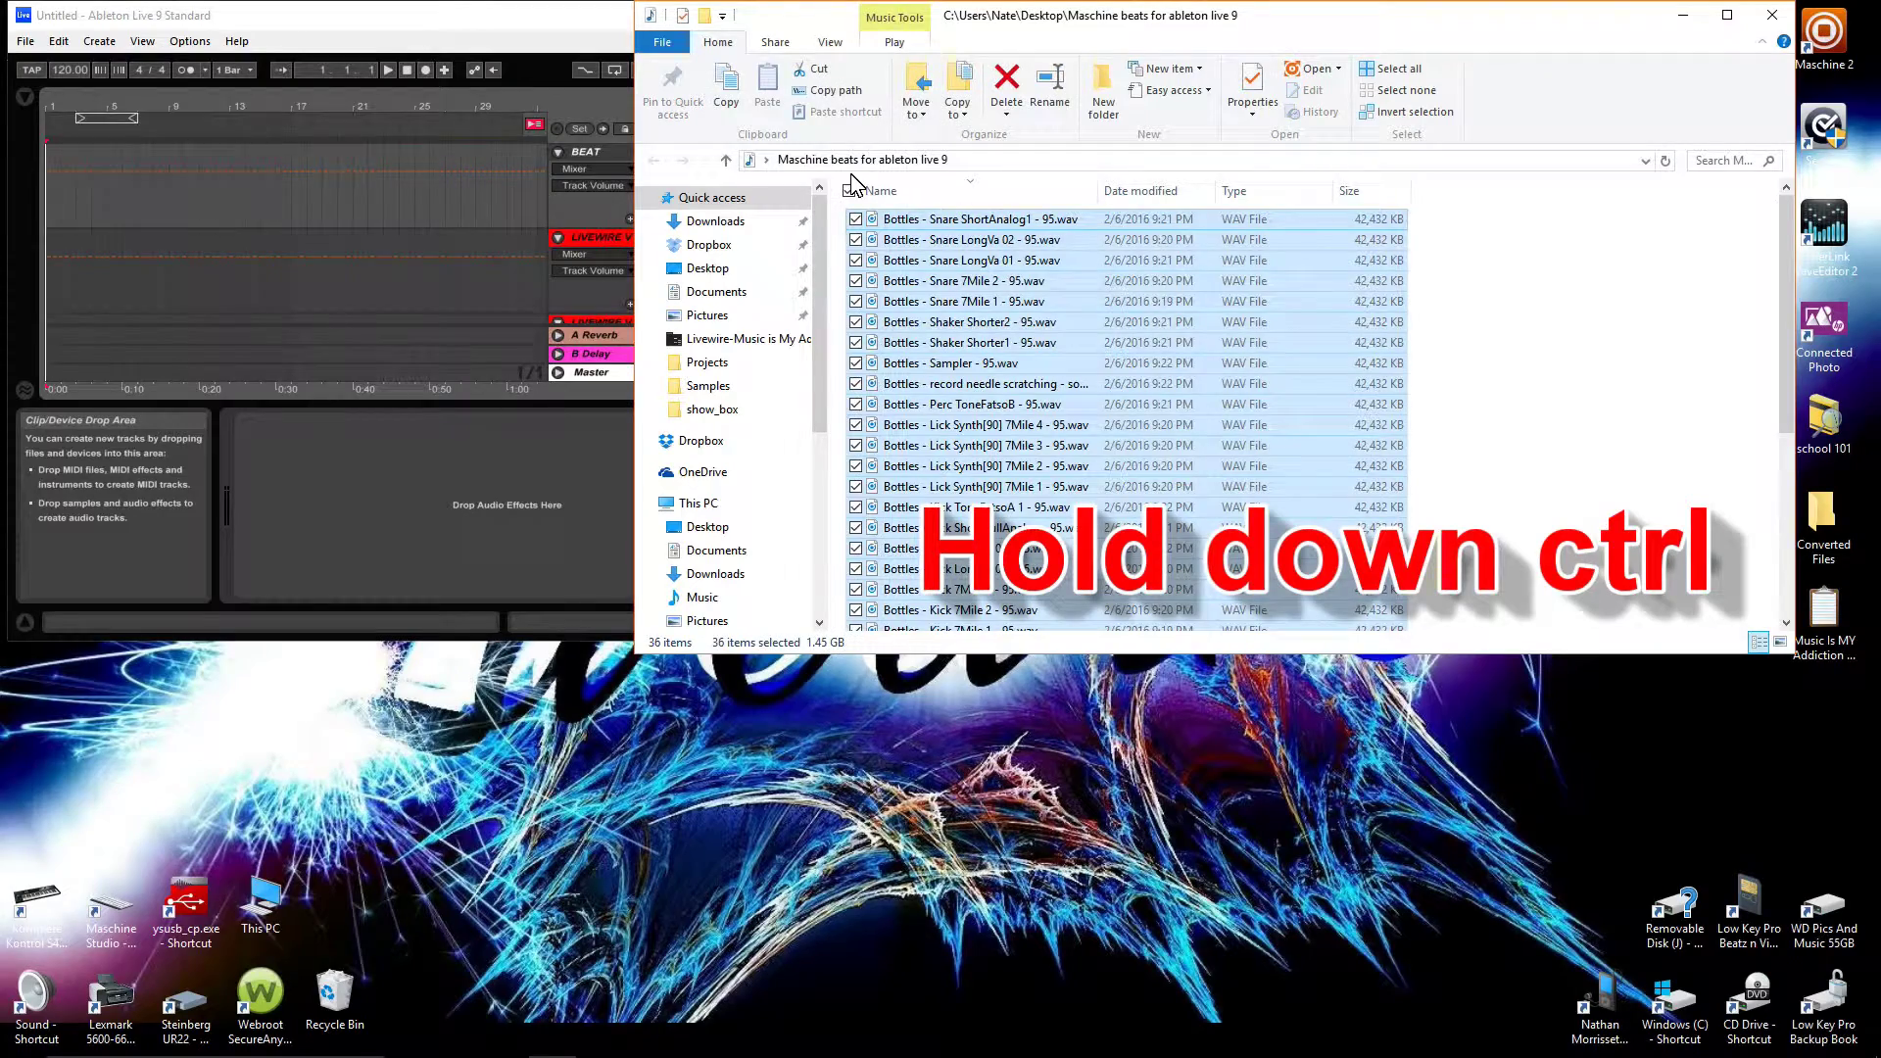
drag(953, 244, 46, 206)
key(ctrl)
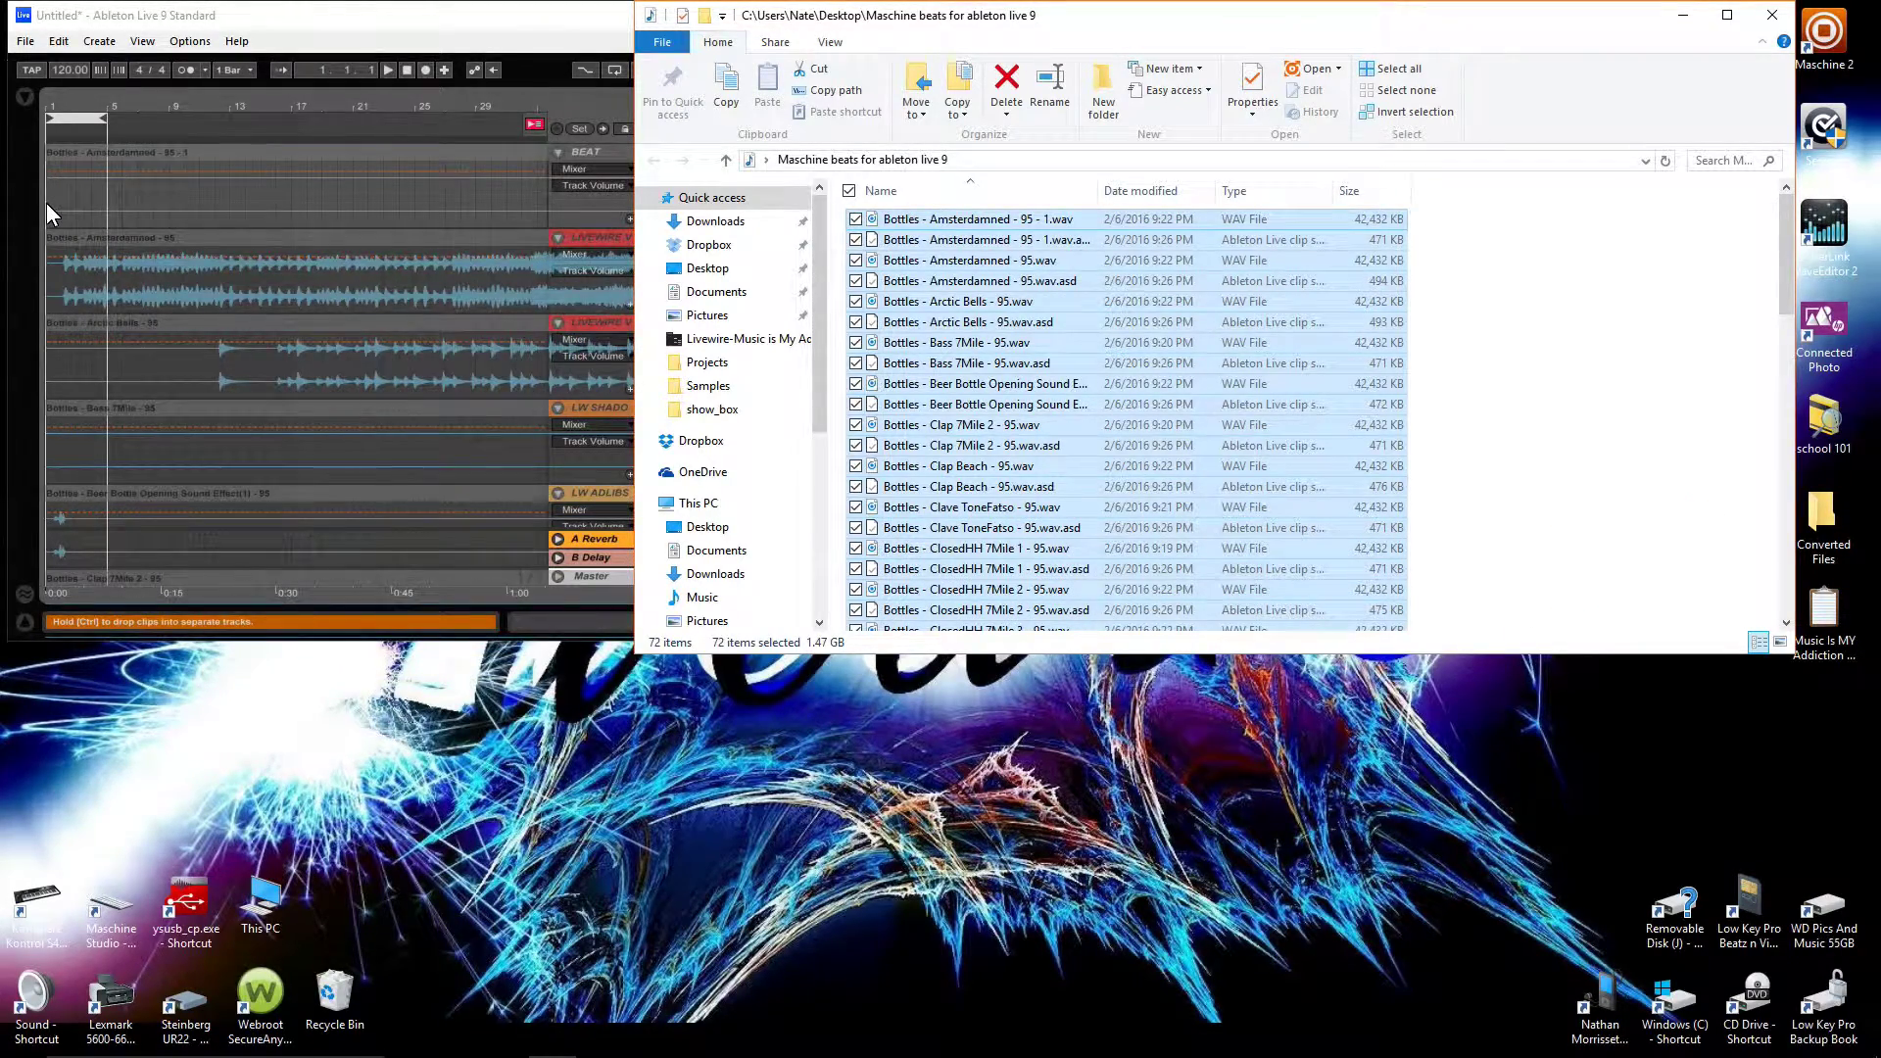
drag(45, 202, 45, 202)
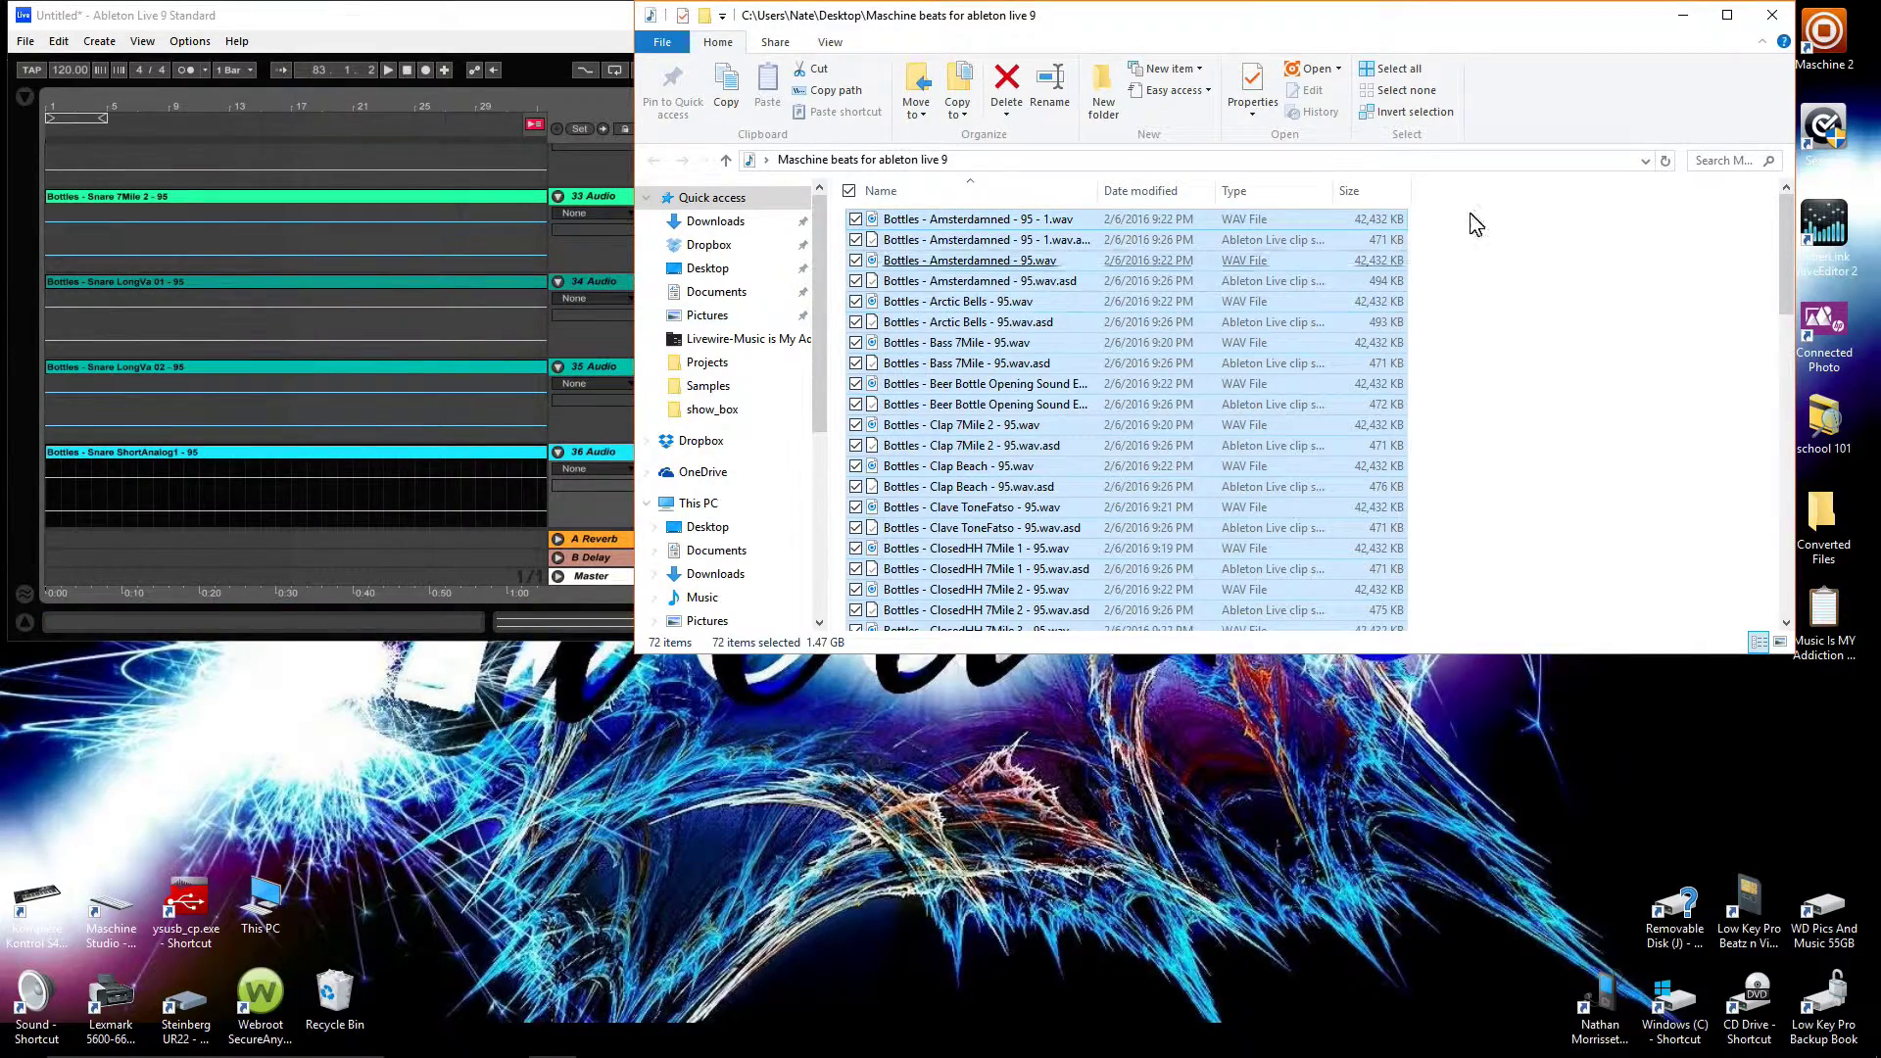
- Close File Explorer, maximize Ableton, and scroll the arrangement up to track 1
click(1772, 15)
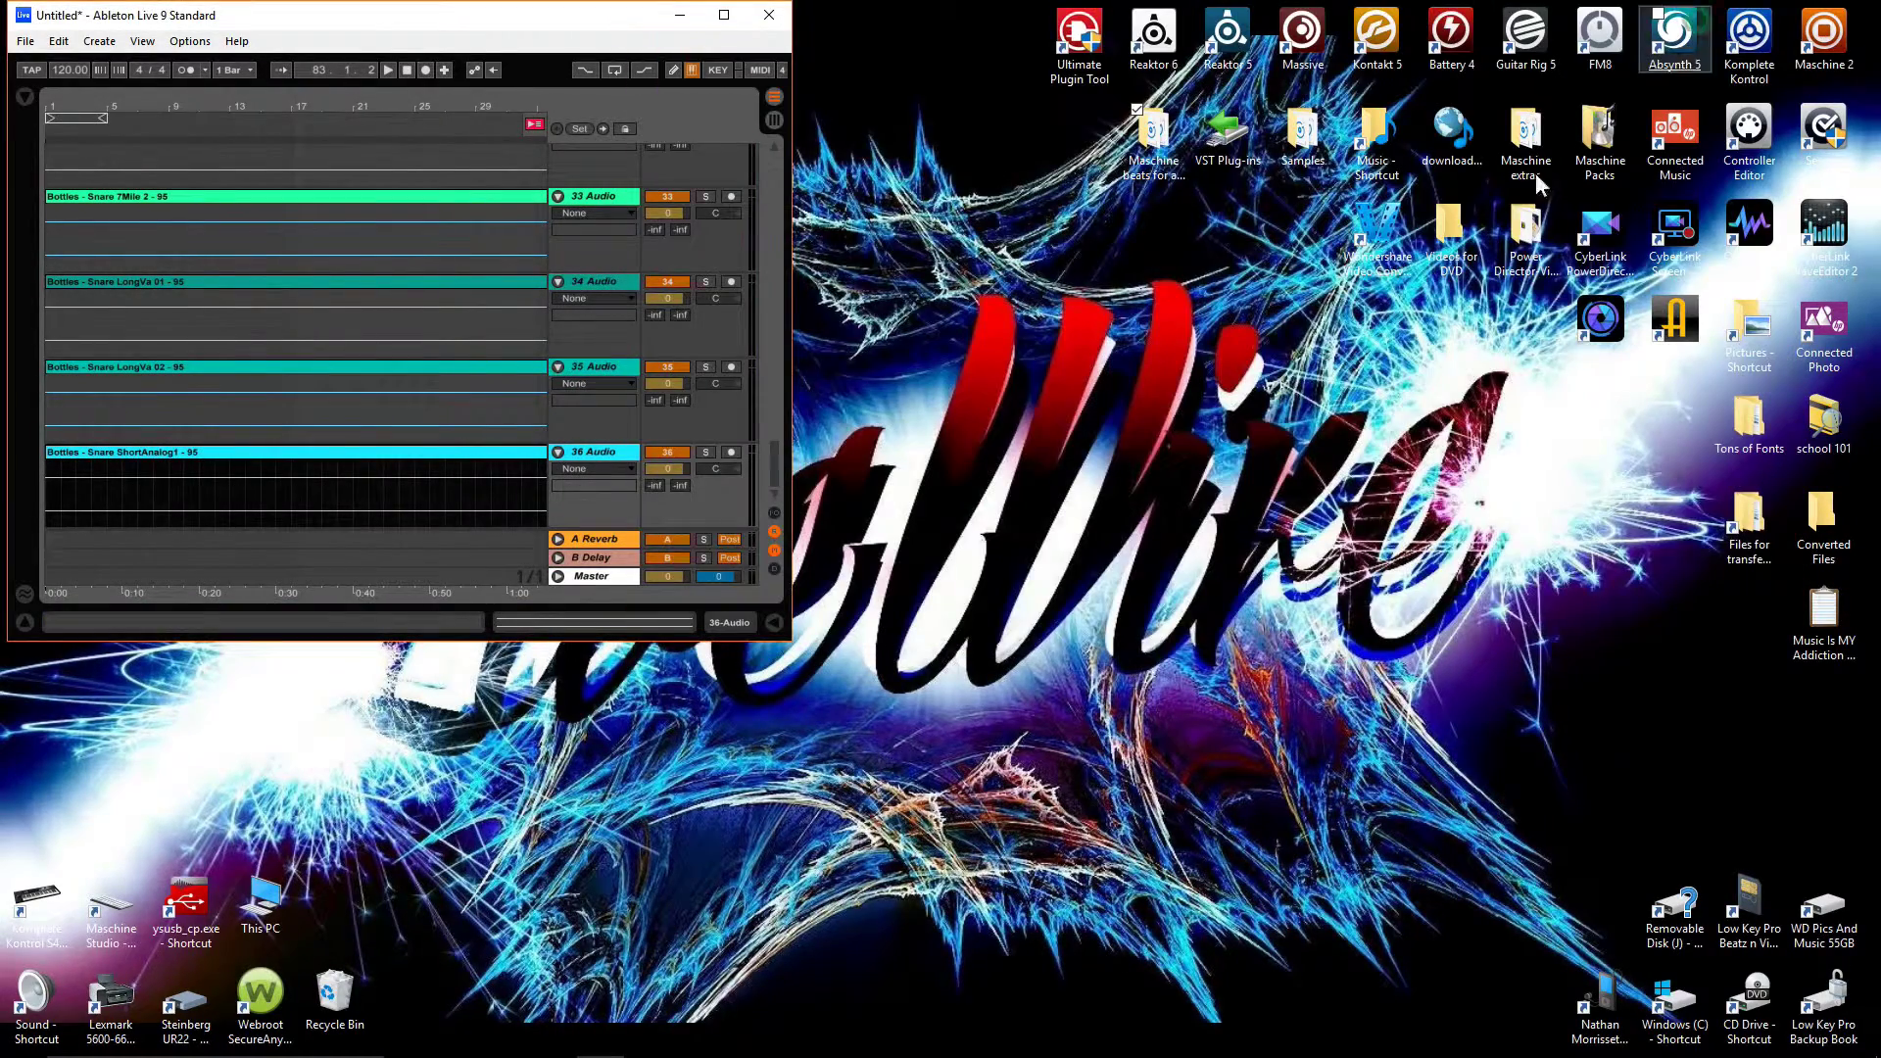
click(724, 15)
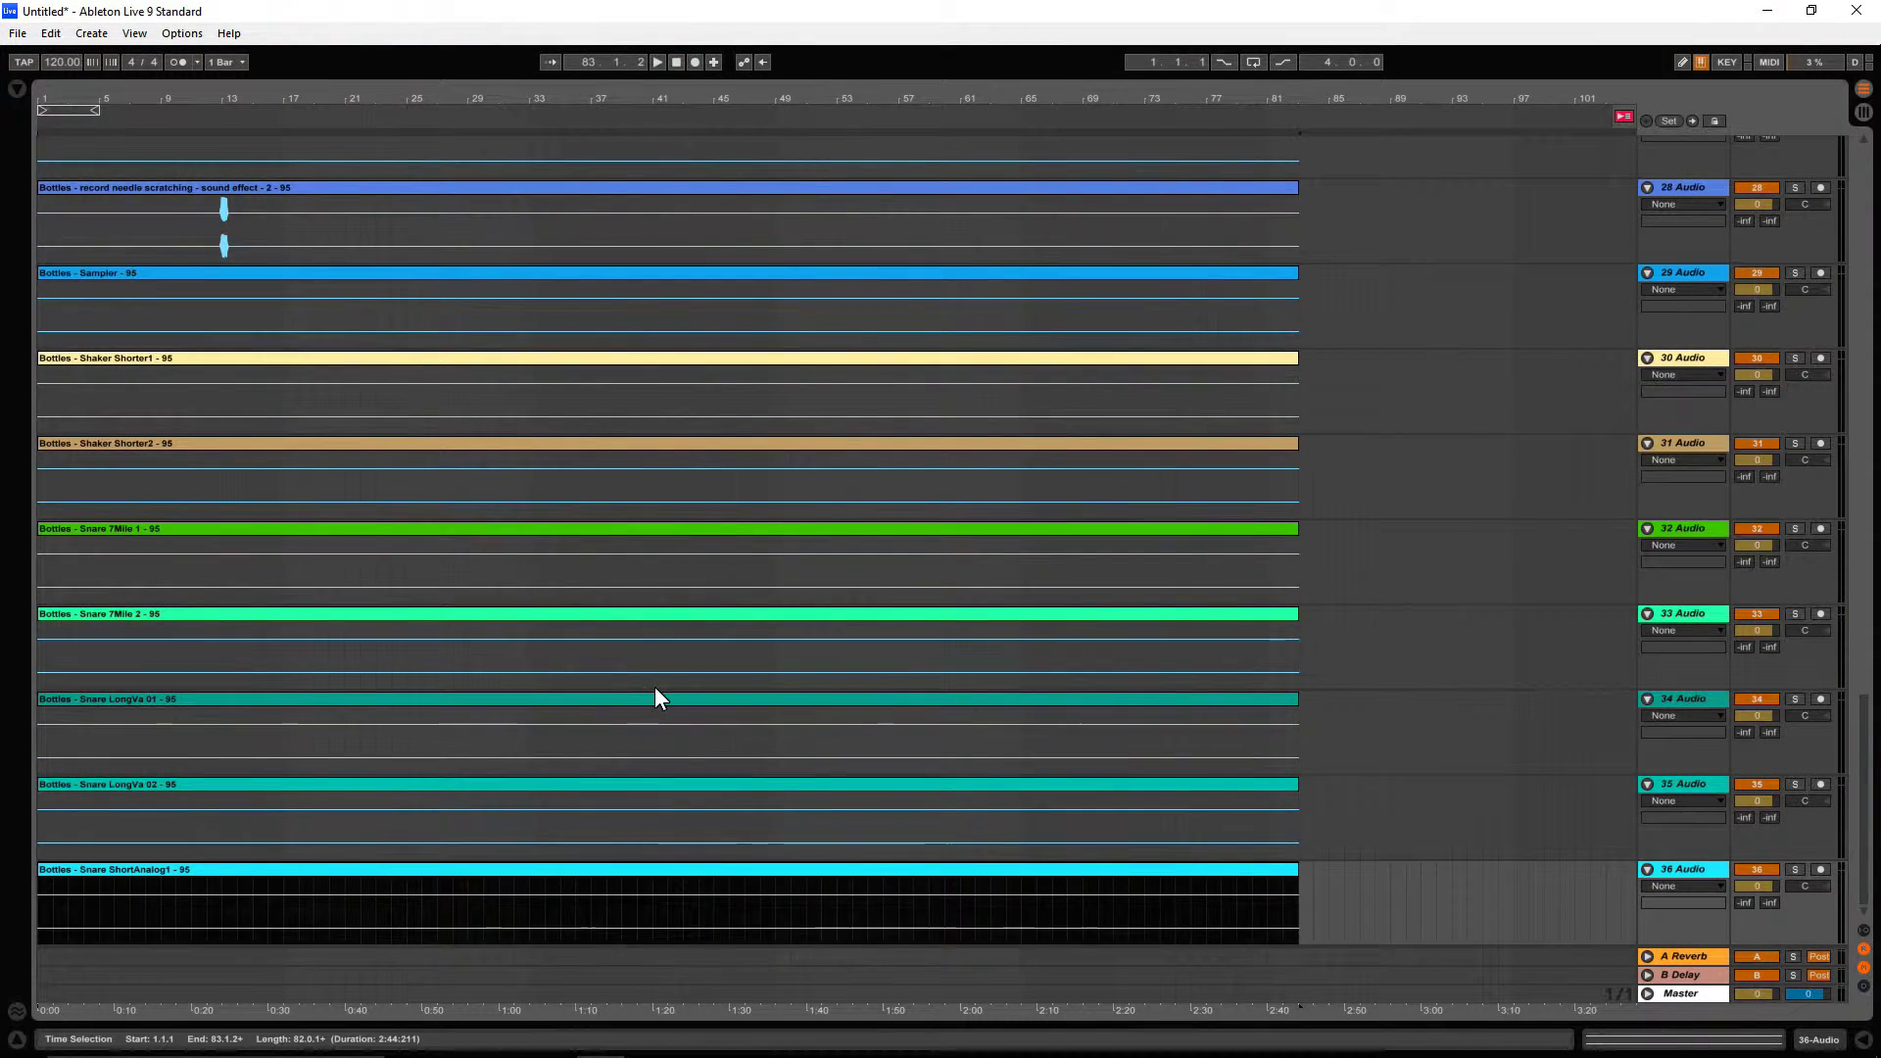
scroll(656, 684, up, 5)
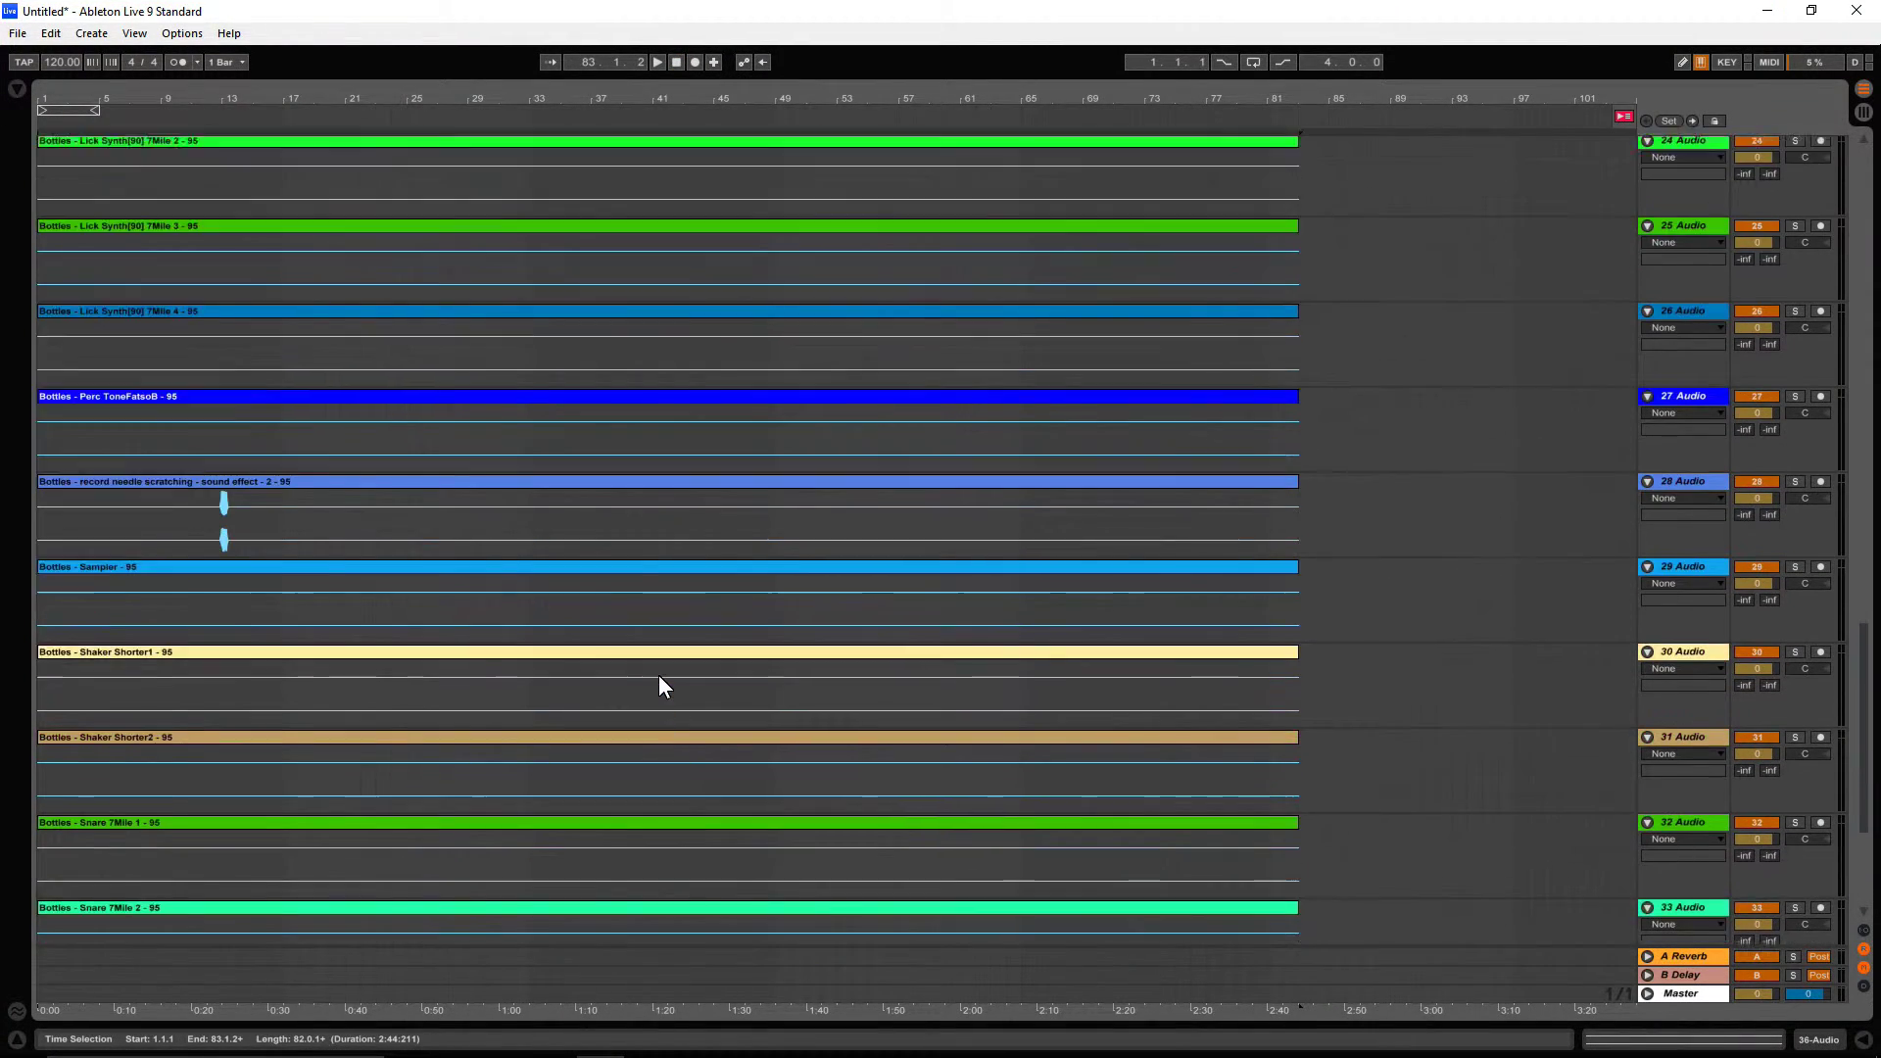
scroll(659, 677, up, 10)
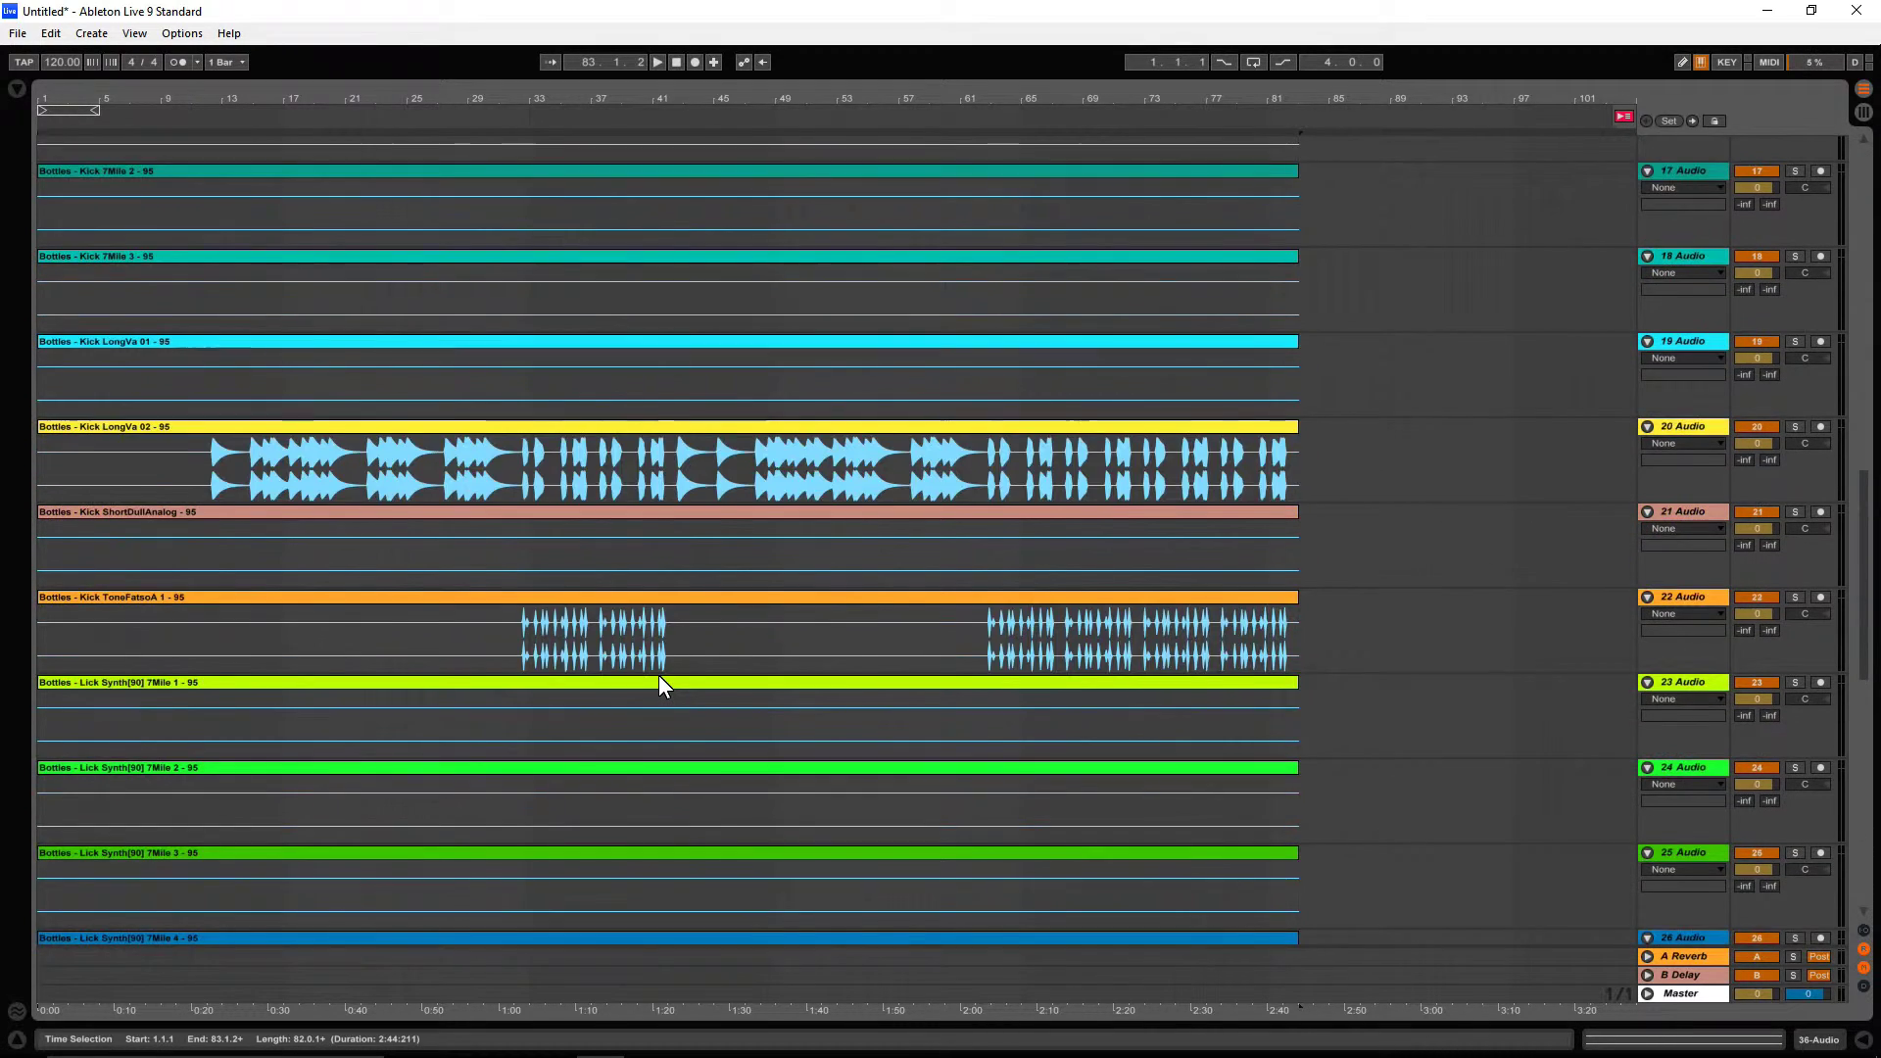
scroll(661, 683, up, 12)
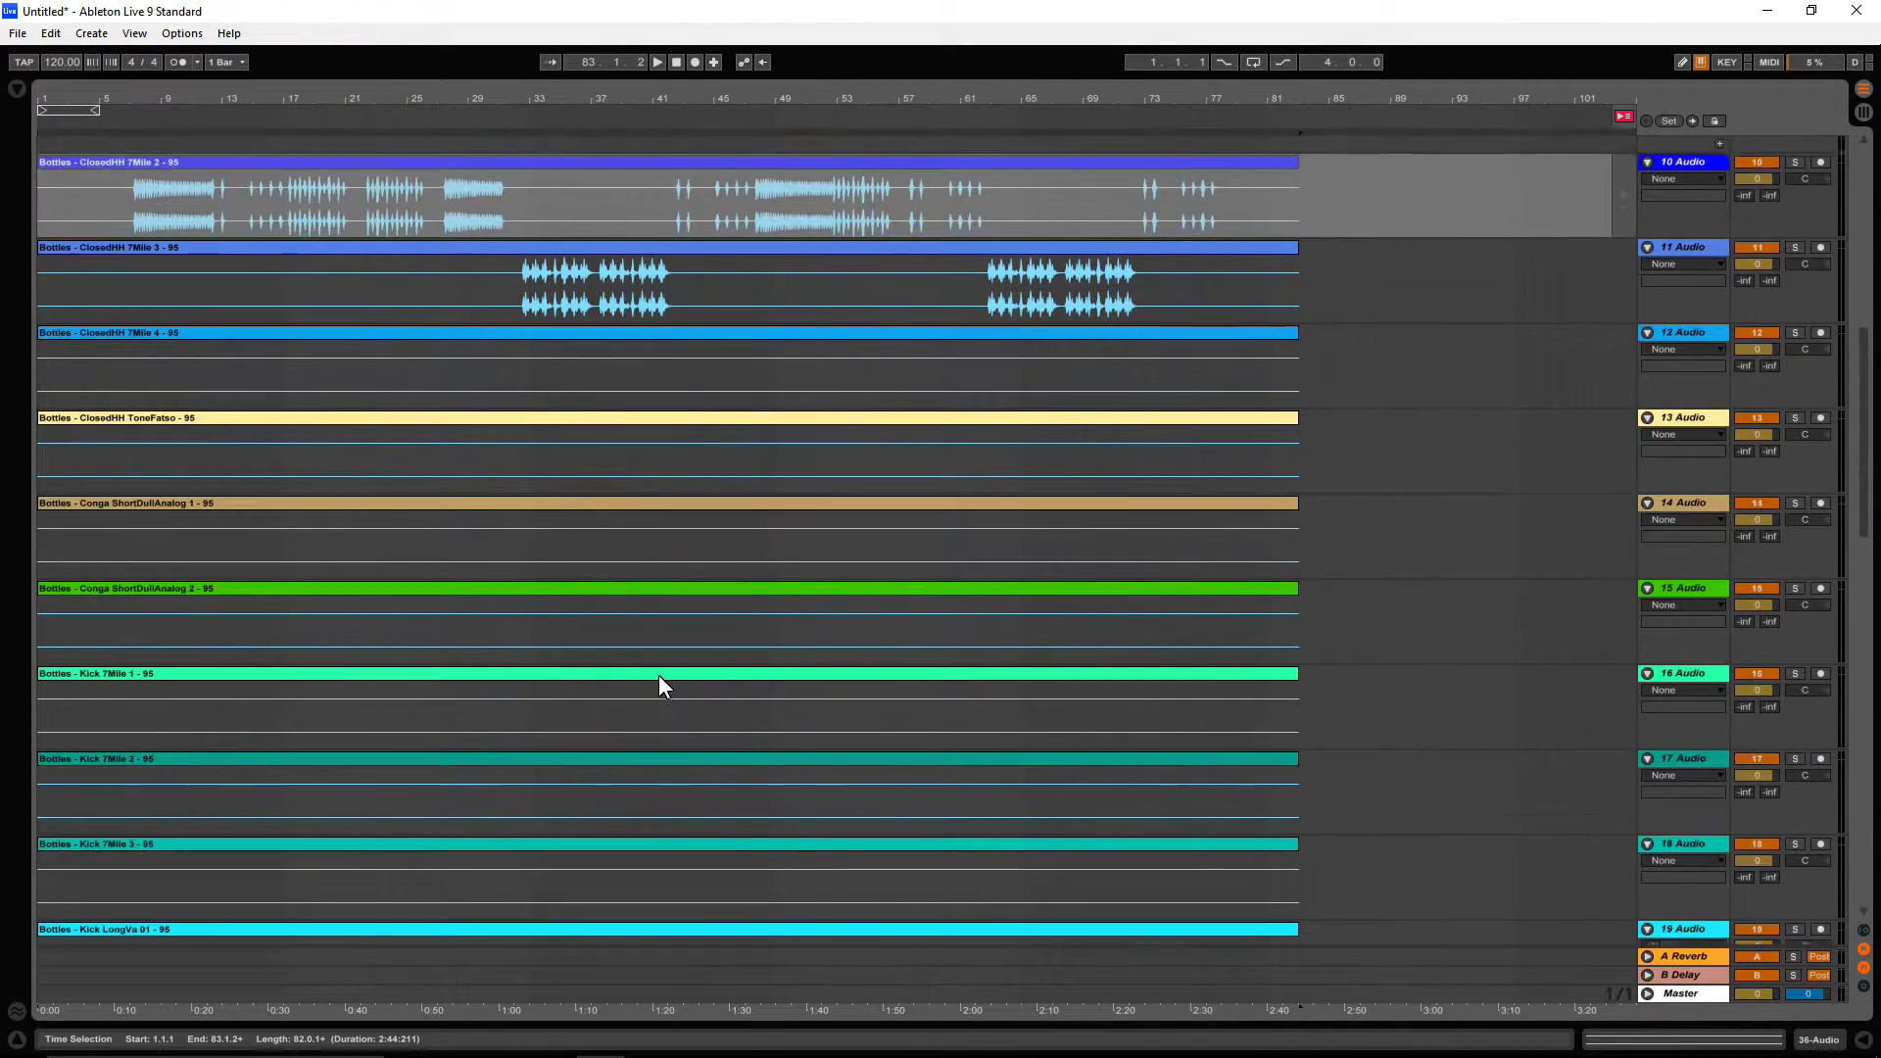
scroll(658, 675, up, 12)
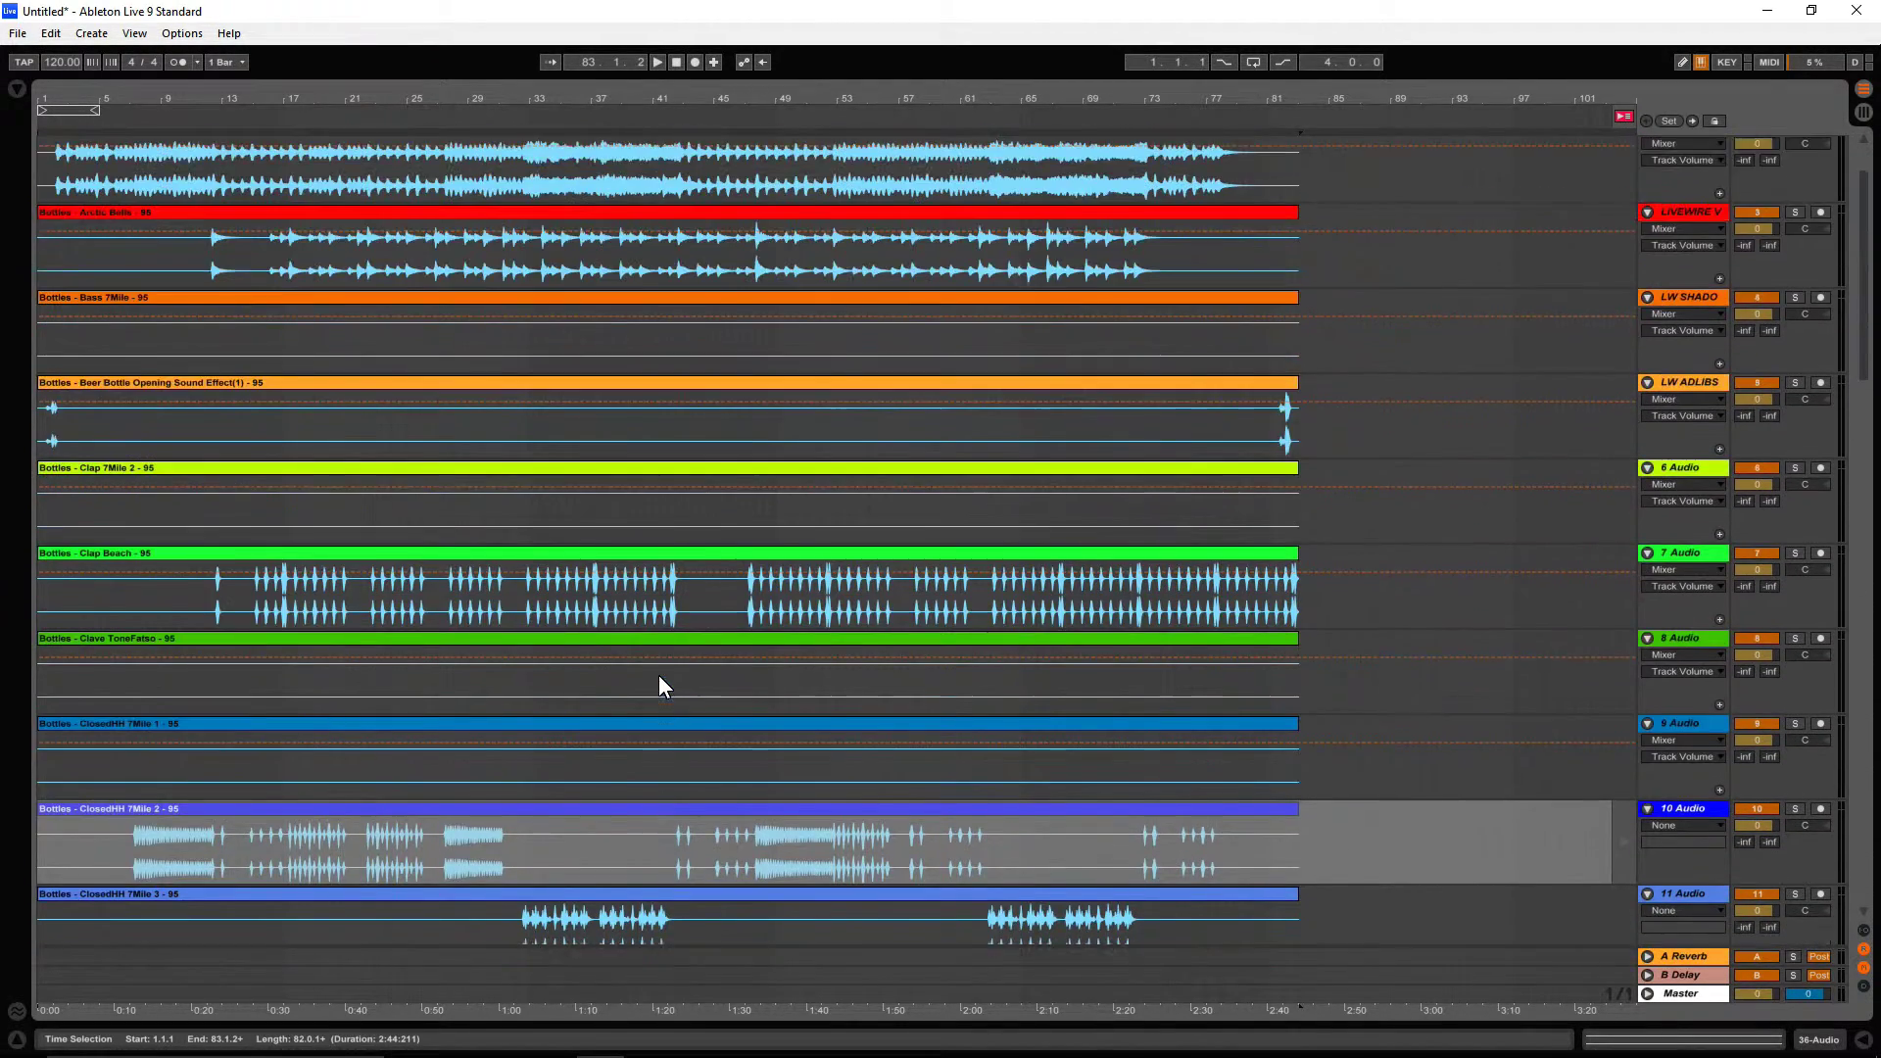
scroll(659, 684, up, 3)
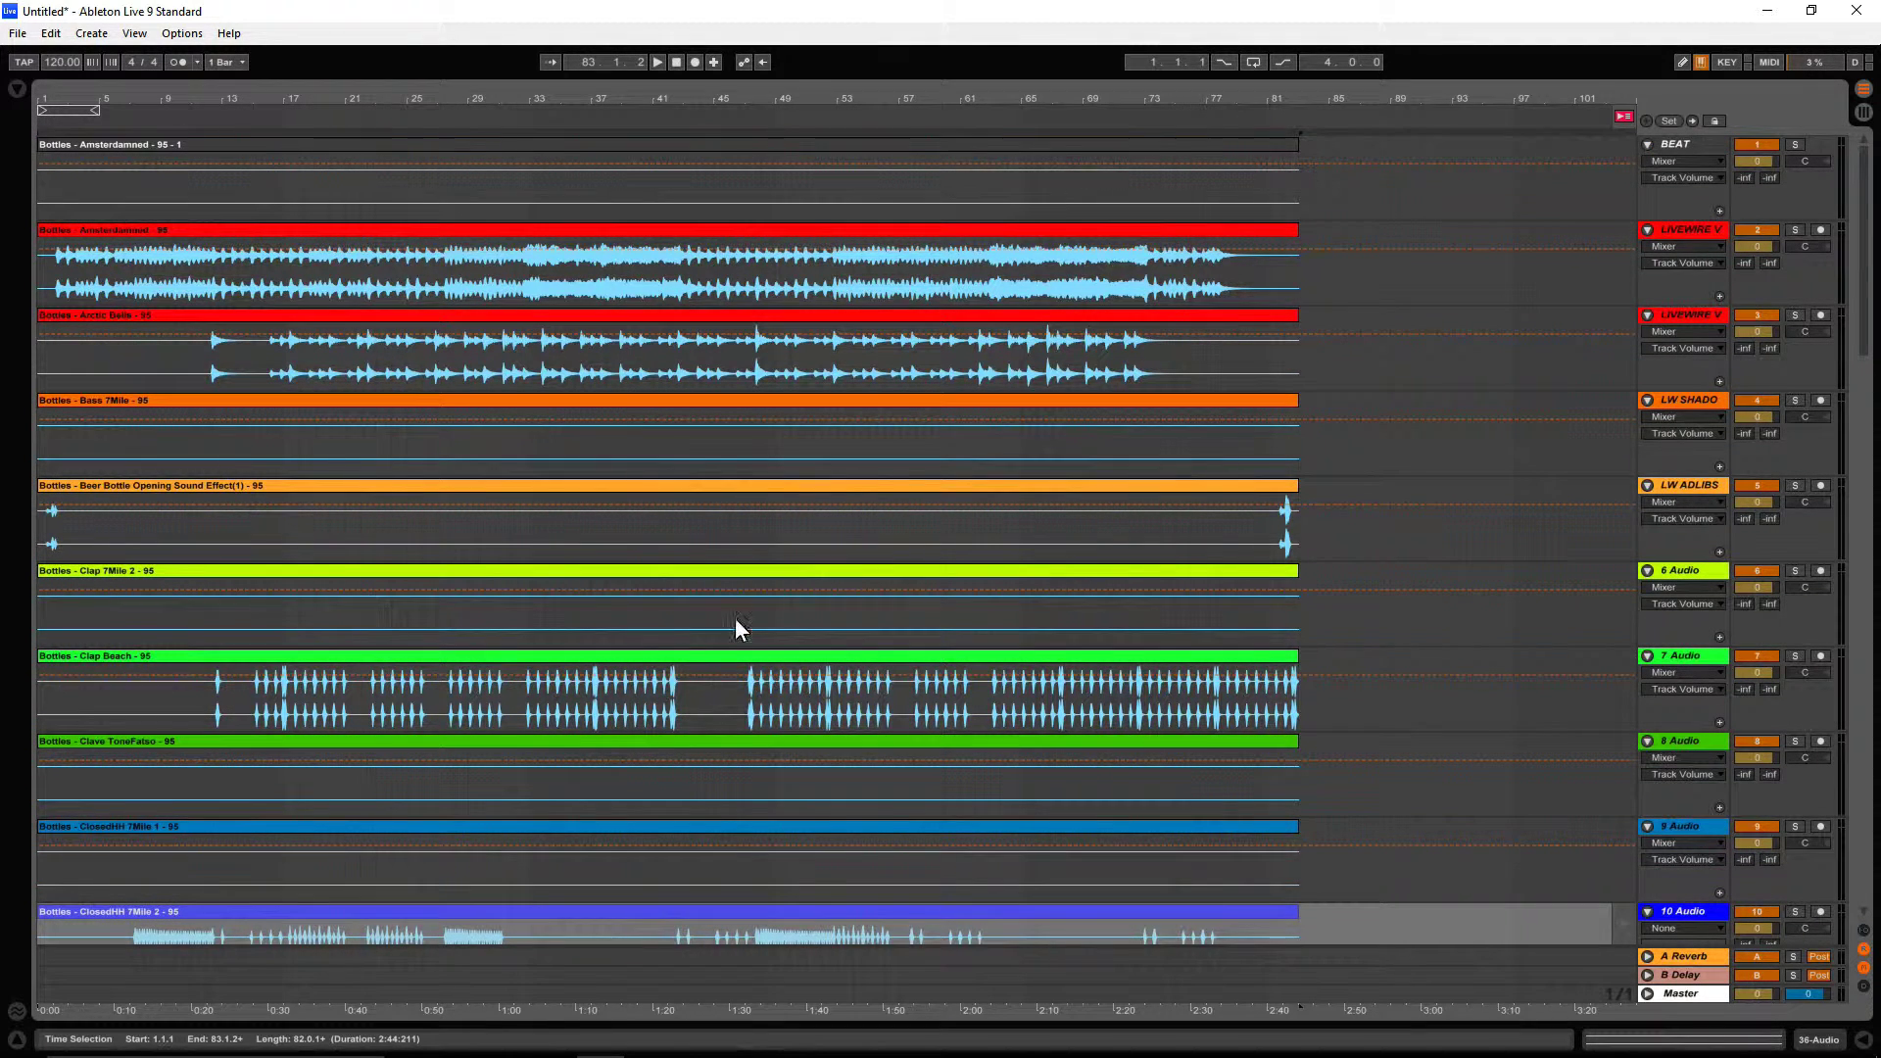
- Play the stem arrangement from the start, stop it with Space, and show the File menu
click(657, 59)
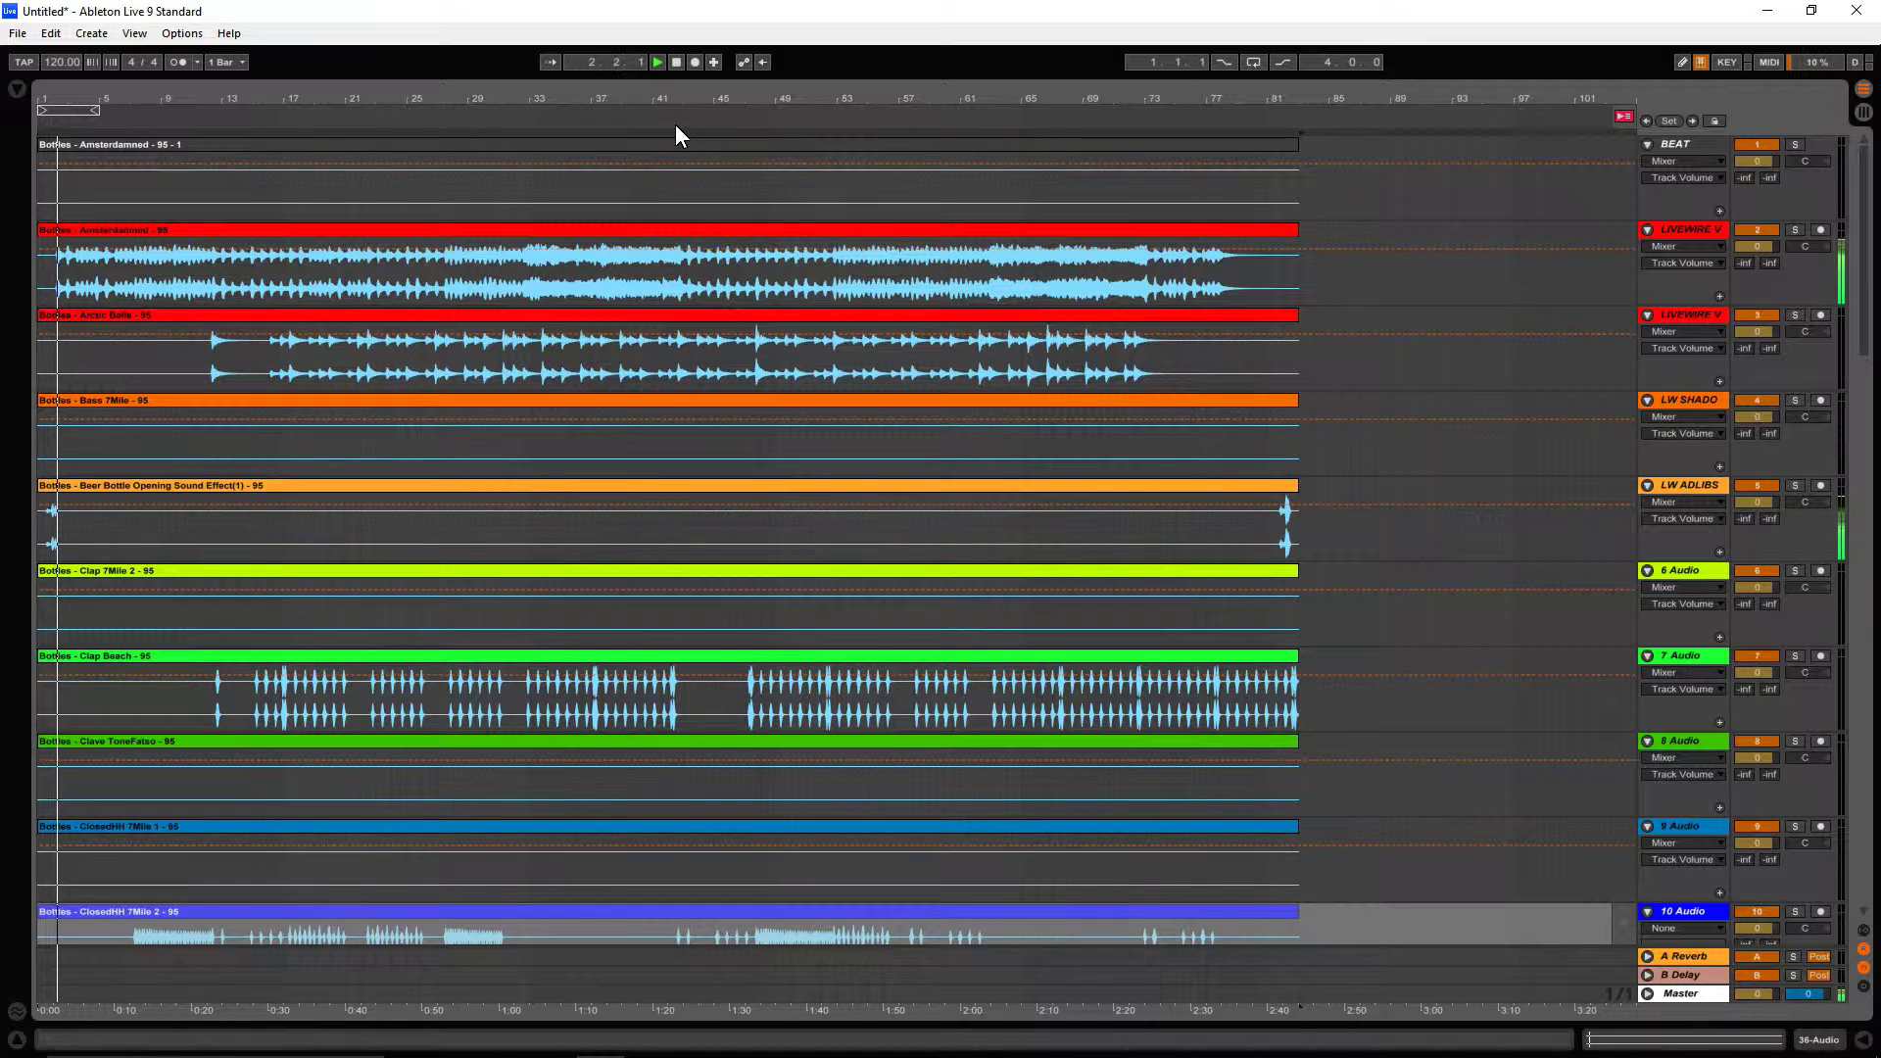
key(space)
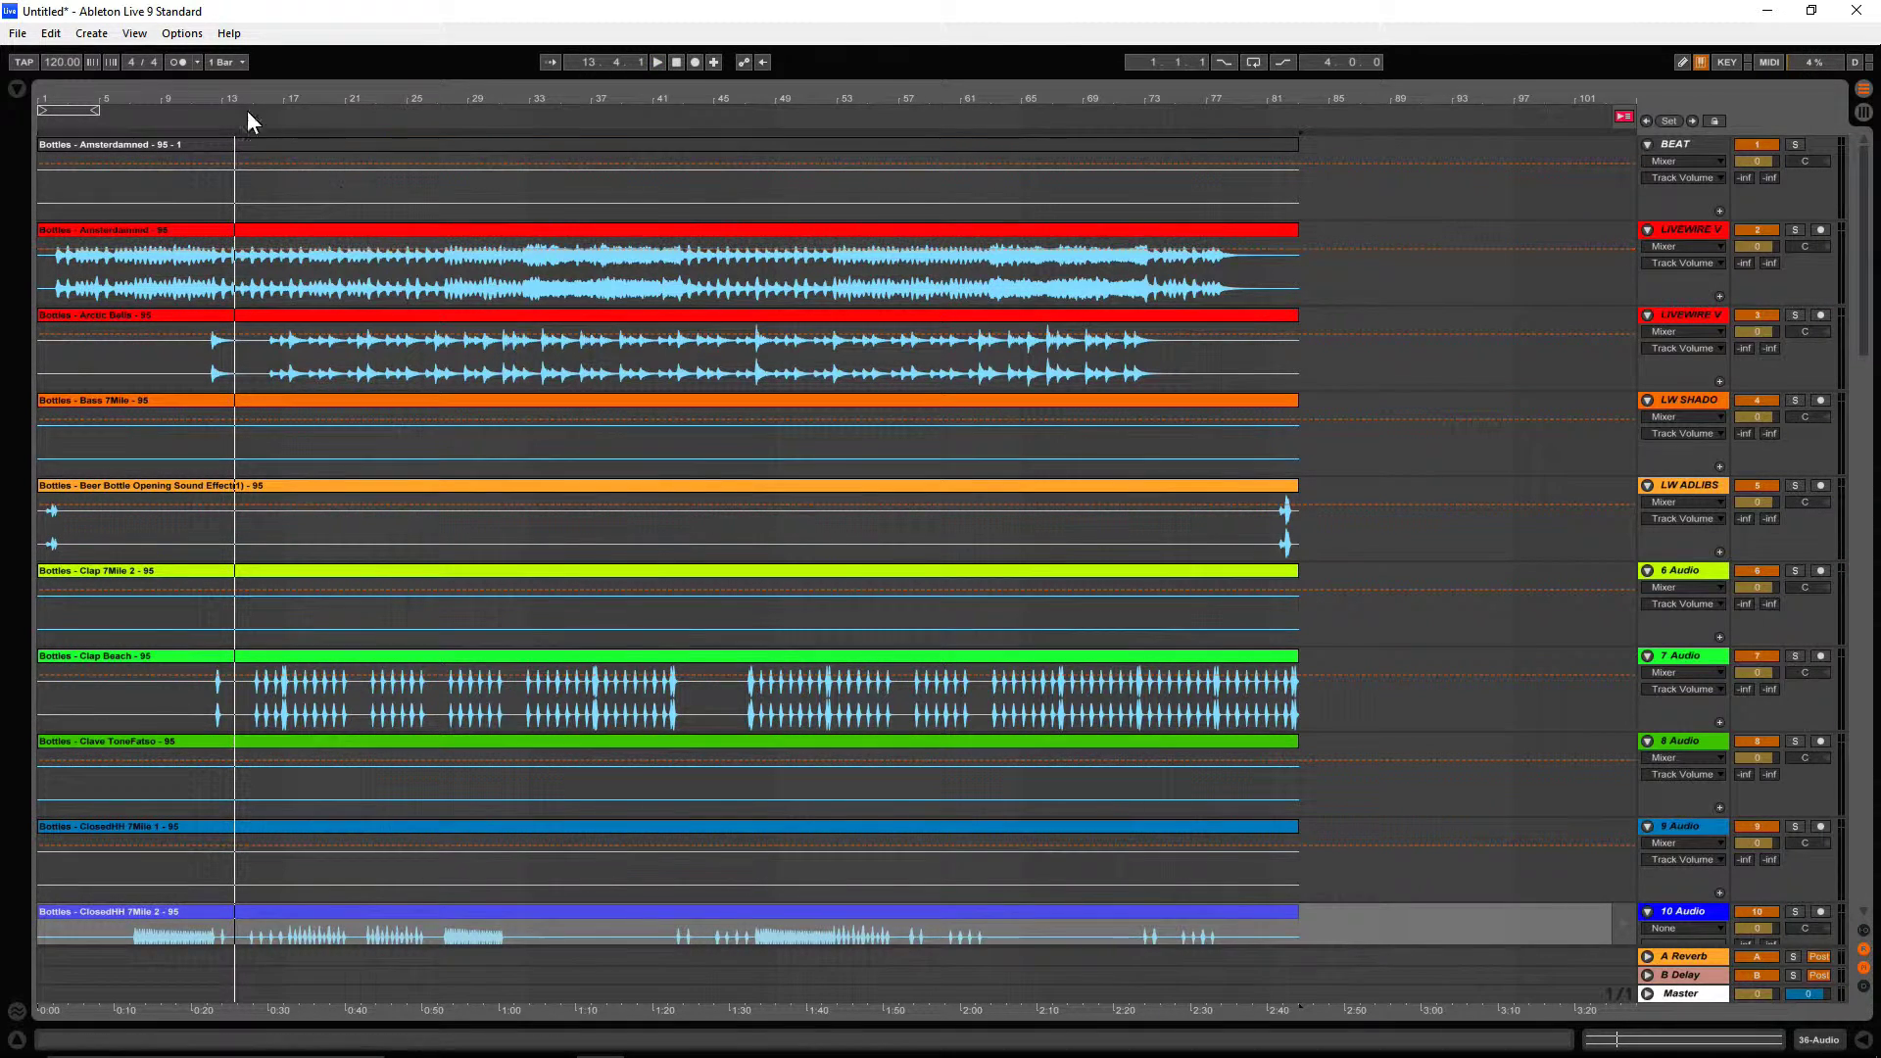
click(29, 31)
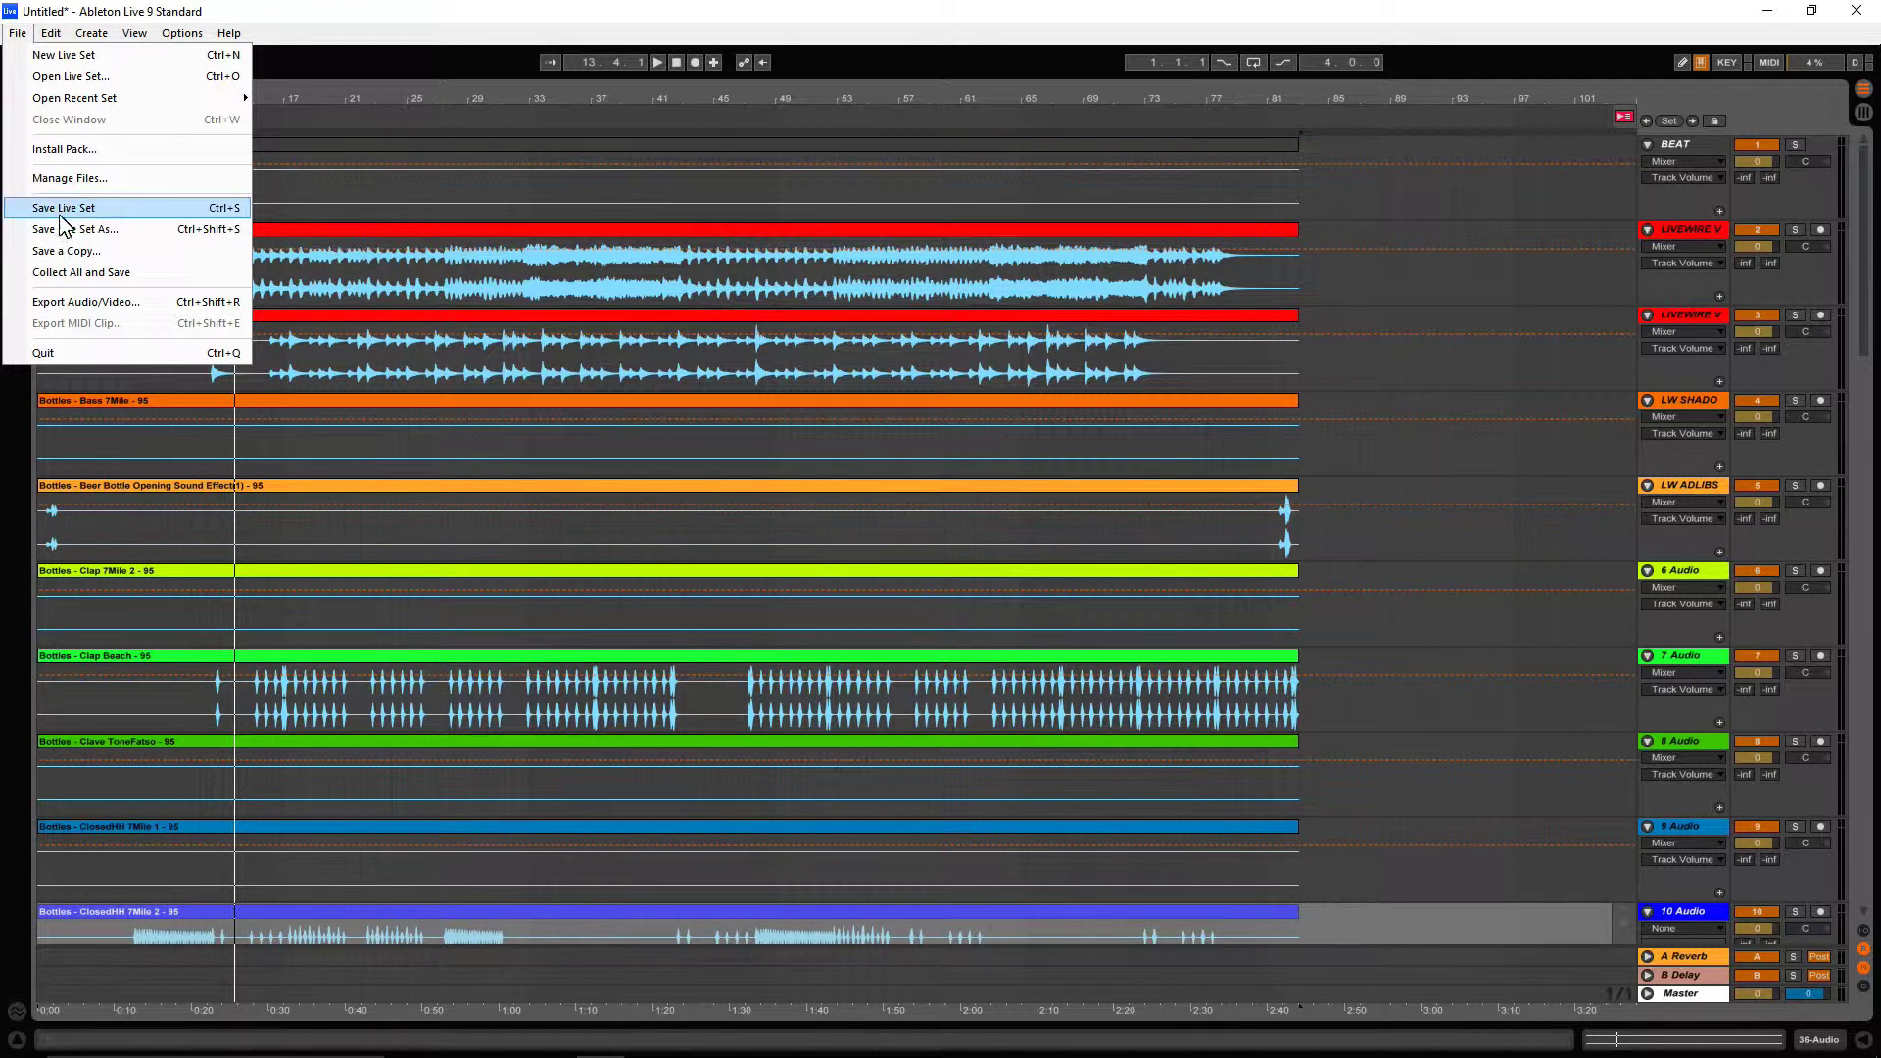
click(74, 272)
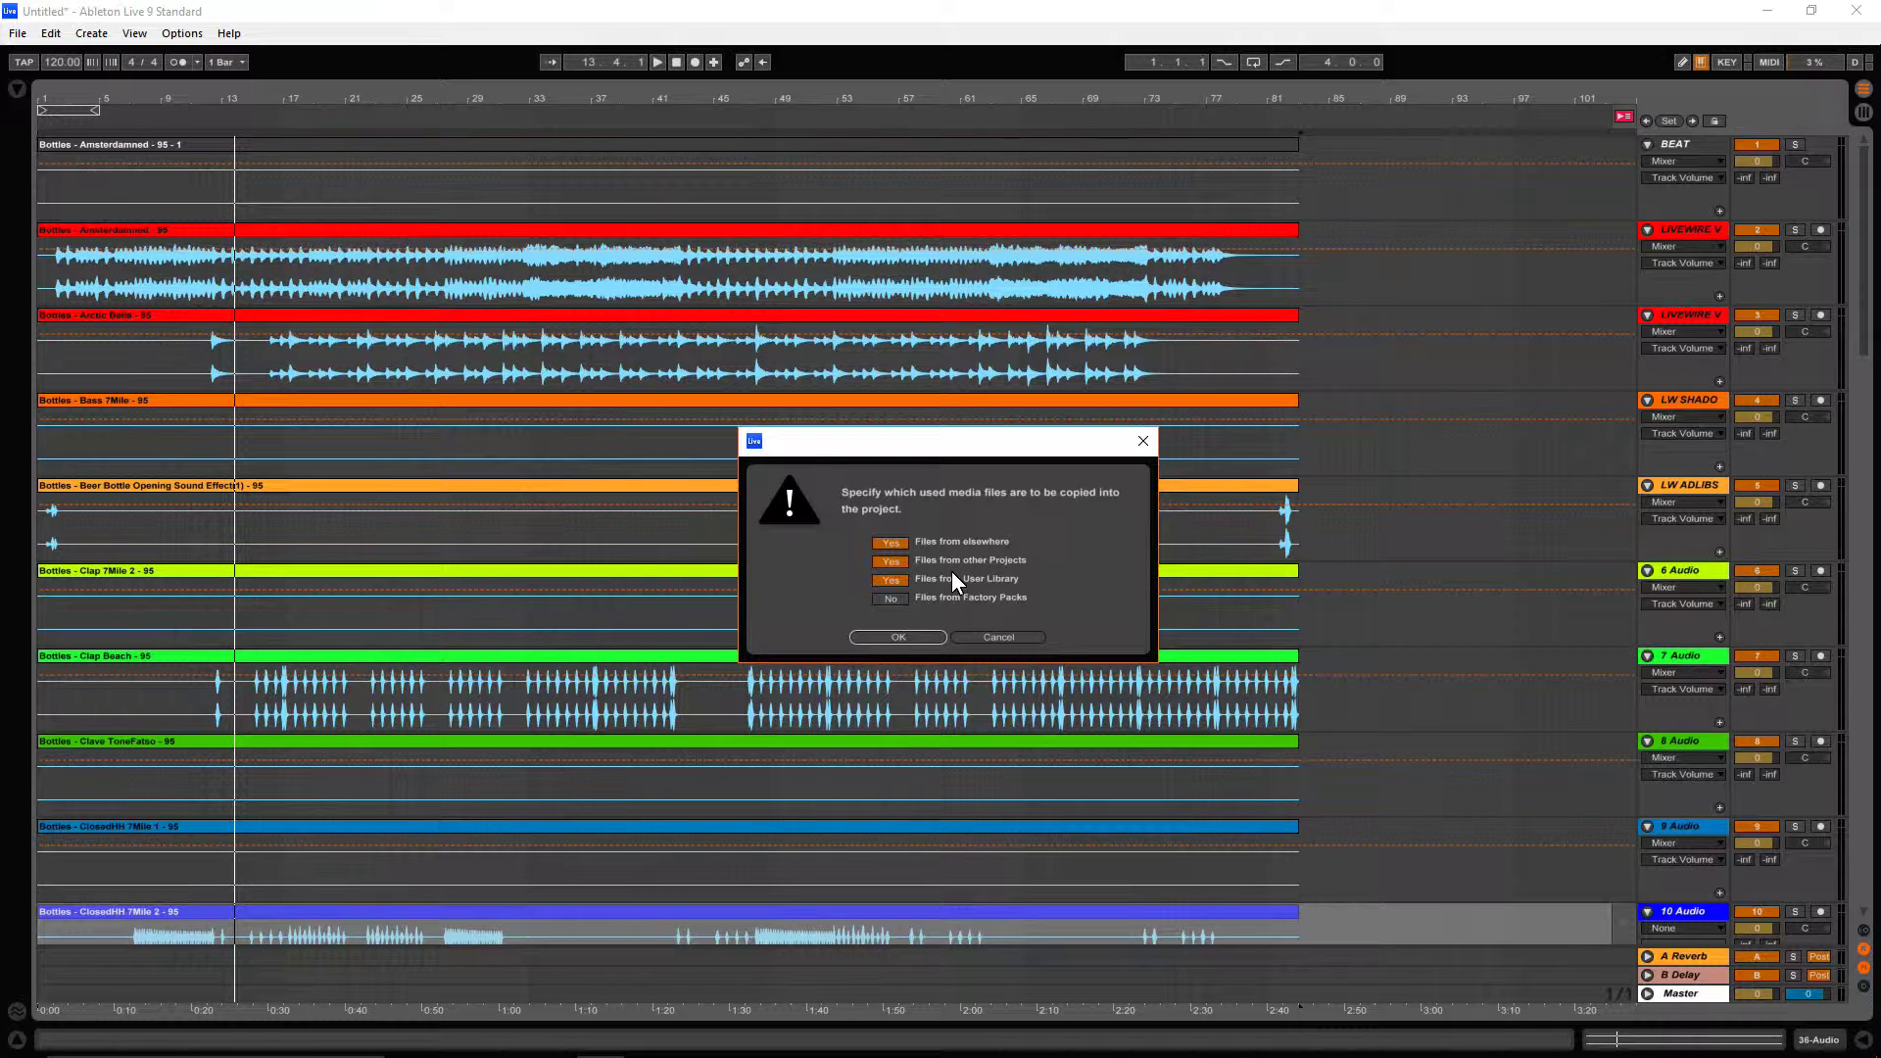
click(998, 637)
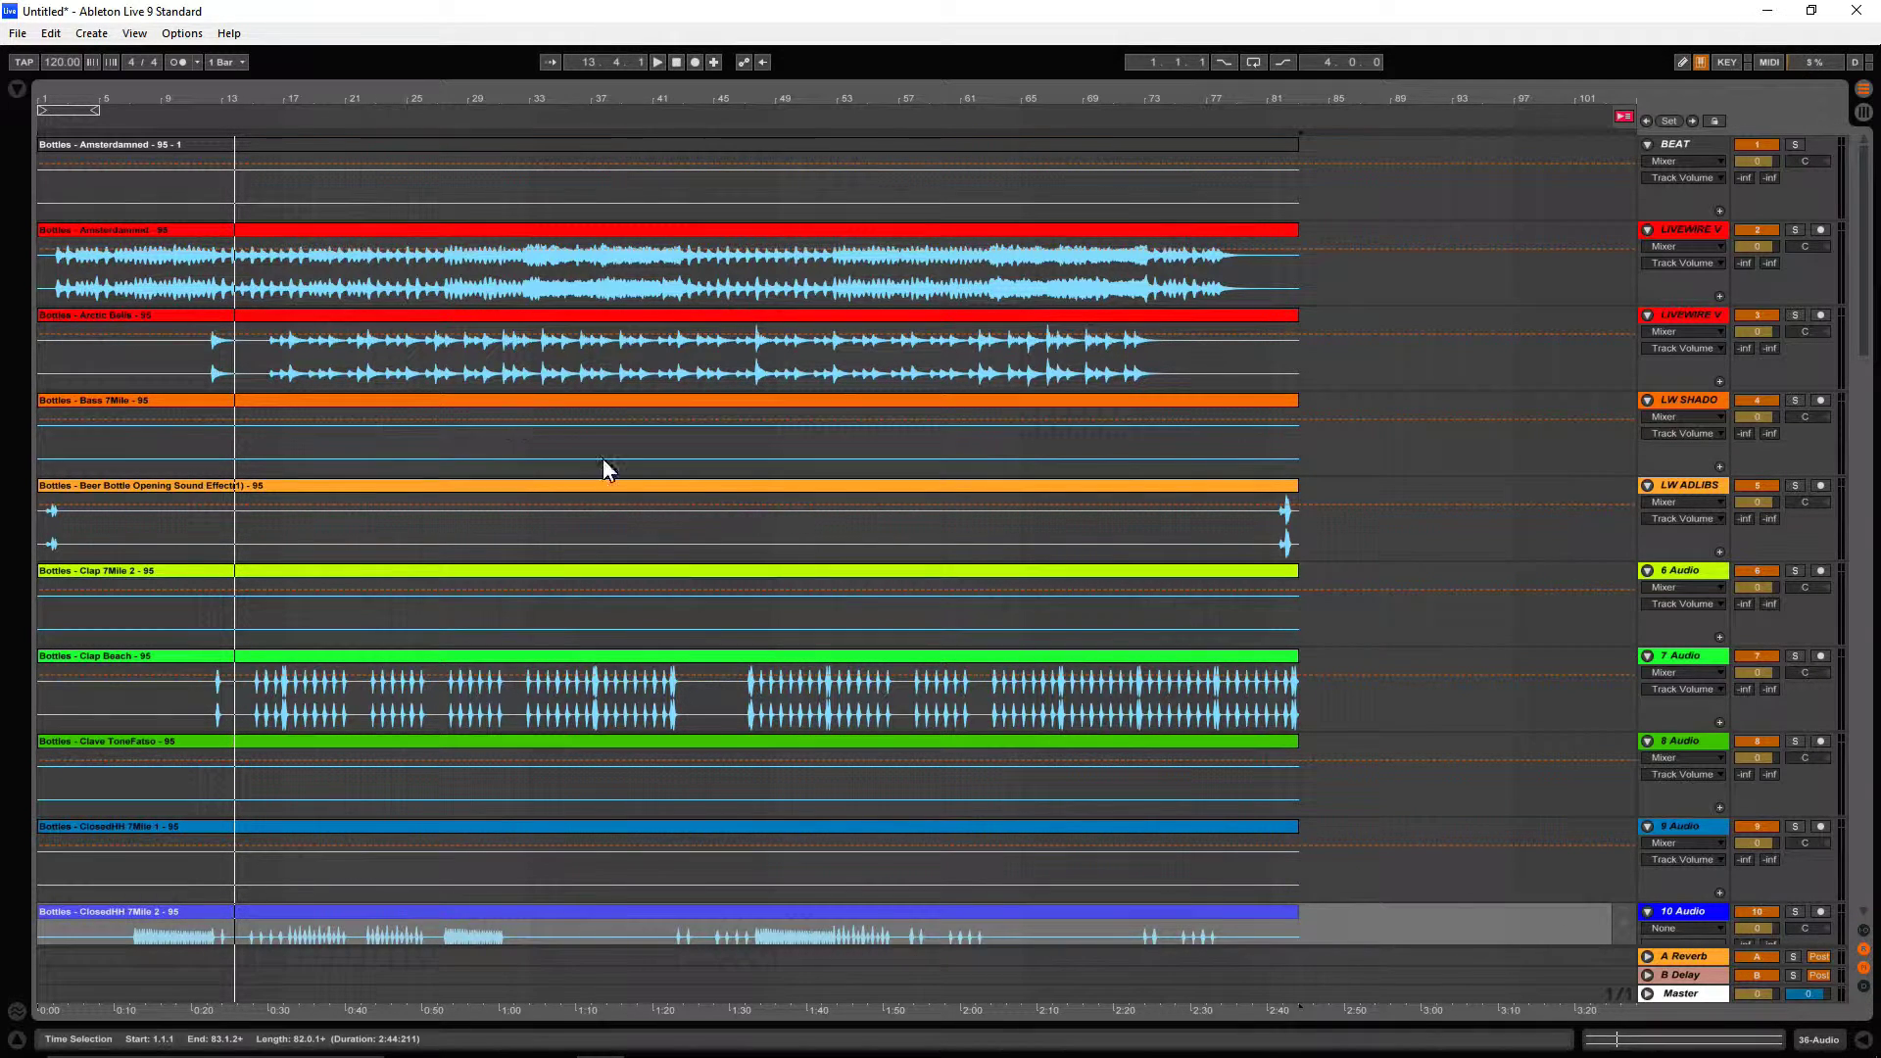
scroll(655, 729, down, 4)
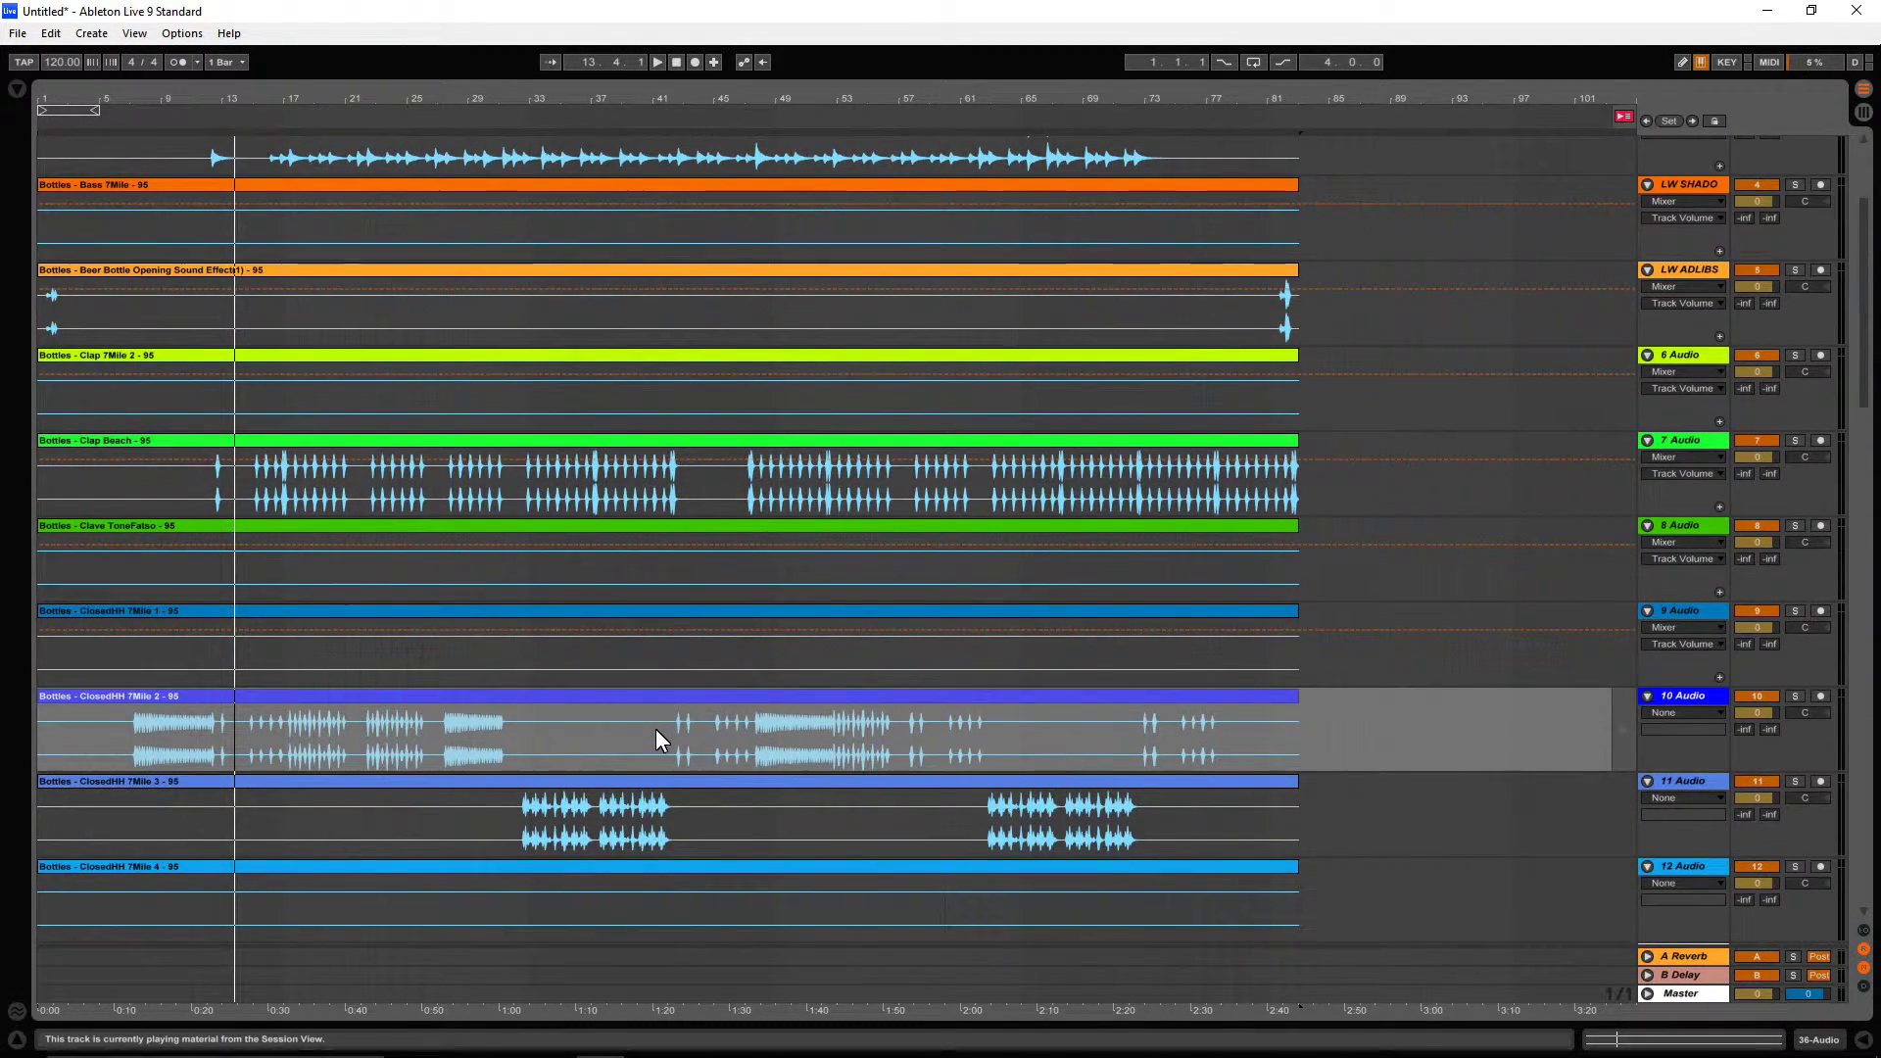
scroll(656, 725, up, 4)
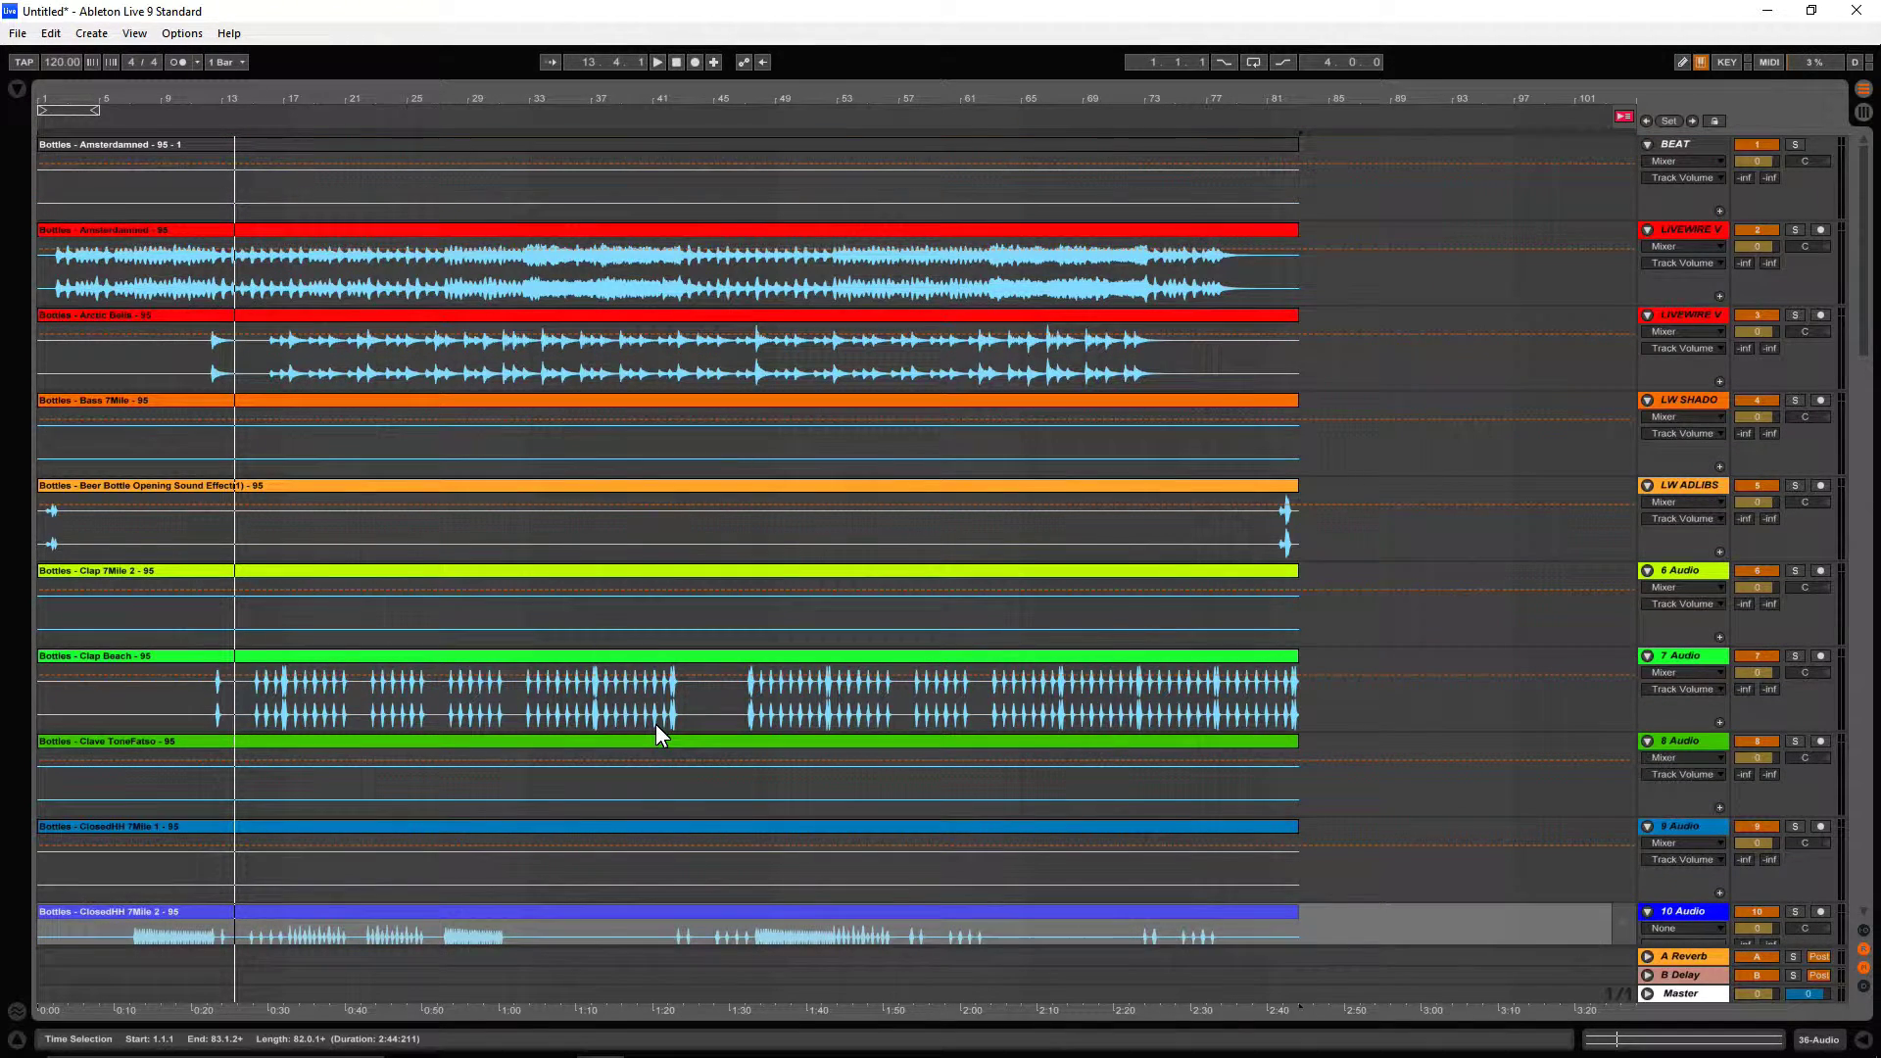